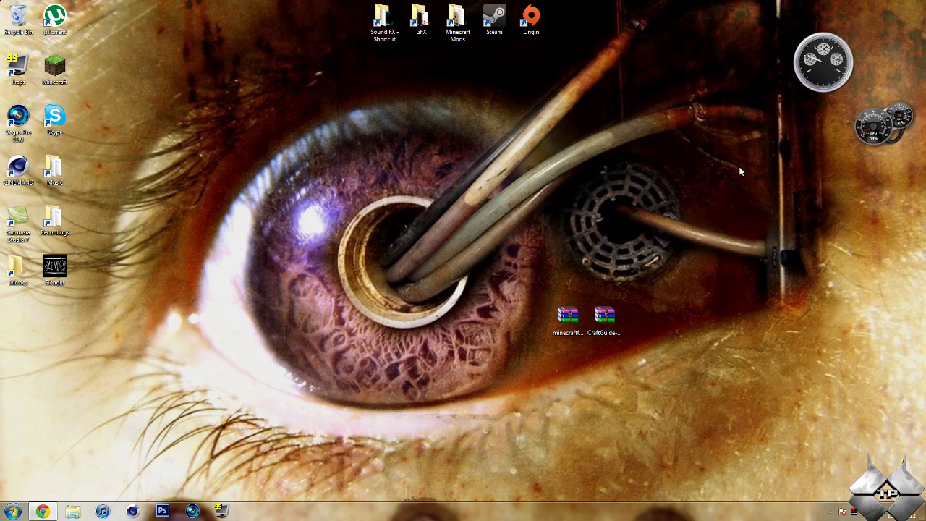
Launch Minecraft from the desktop and log in to reach the Forge title menu with 5 mods.
double_click(56, 70)
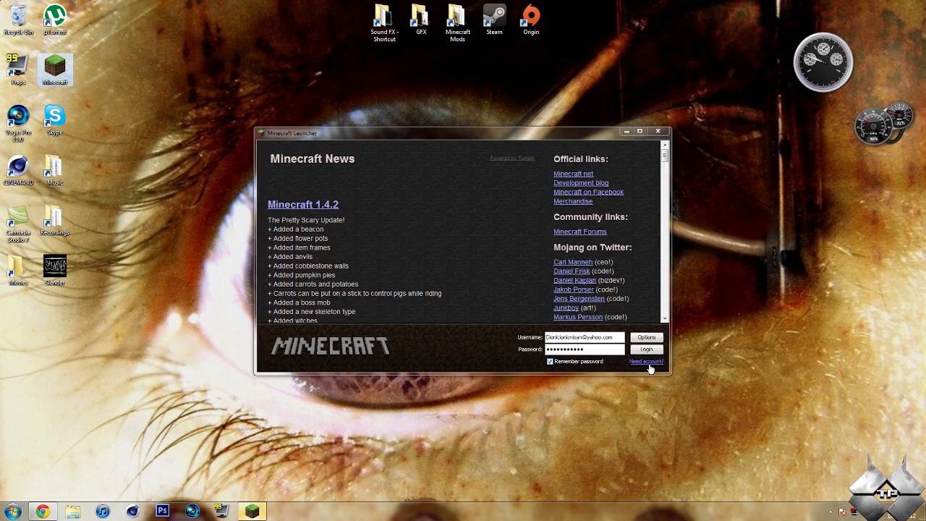
left_click(651, 350)
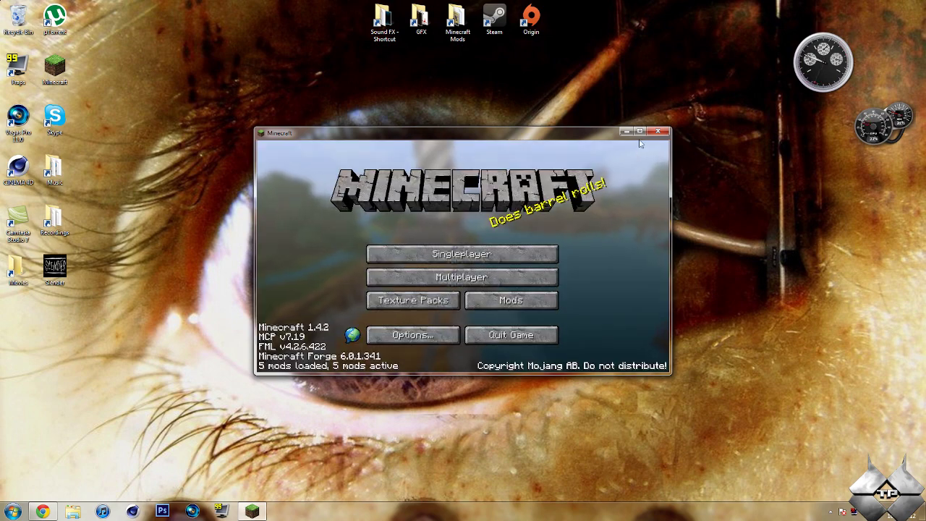
Maximize the game, load the Beautiful wonderland world, and open CraftGuide listing 112 recipes.
left_click(640, 131)
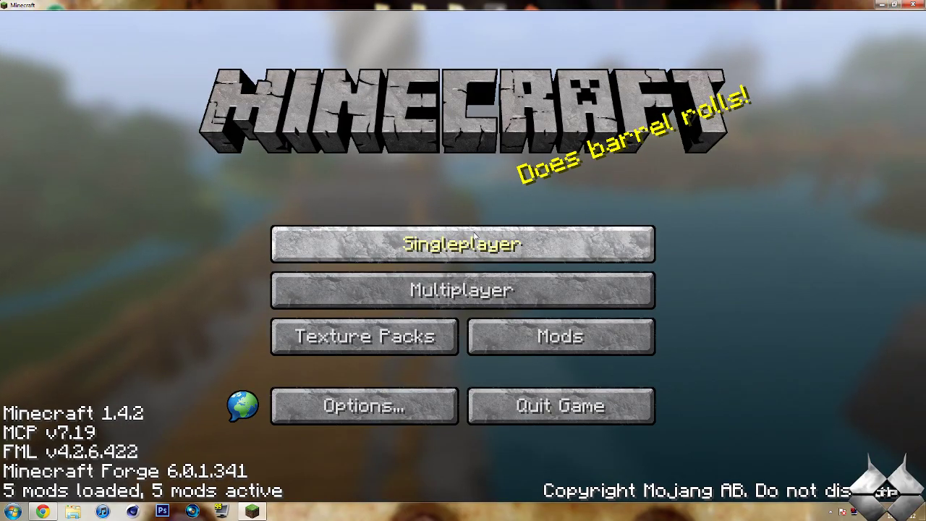
left_click(434, 244)
left_click(389, 129)
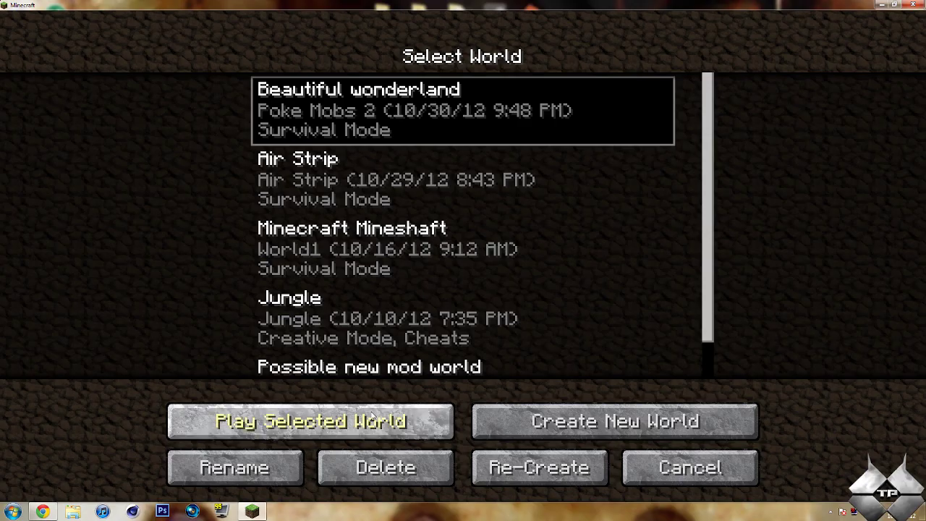
left_click(370, 412)
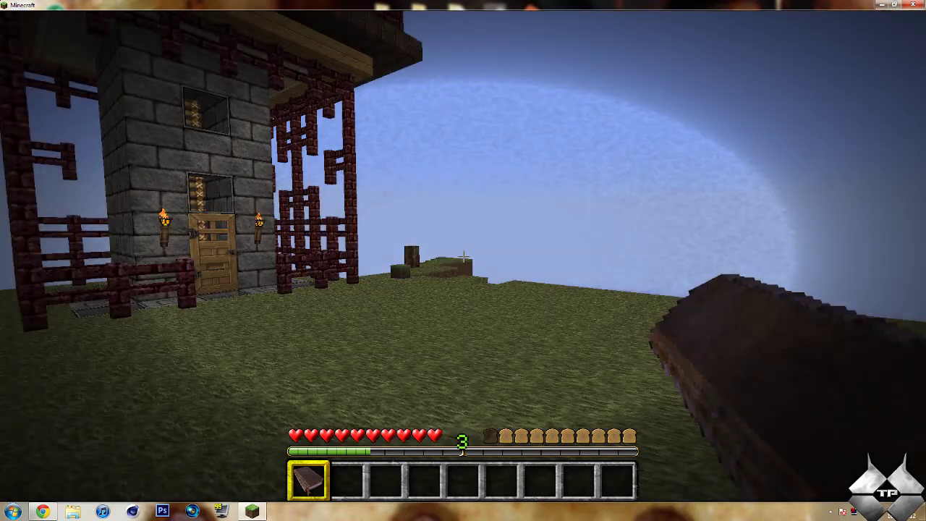
key("w")
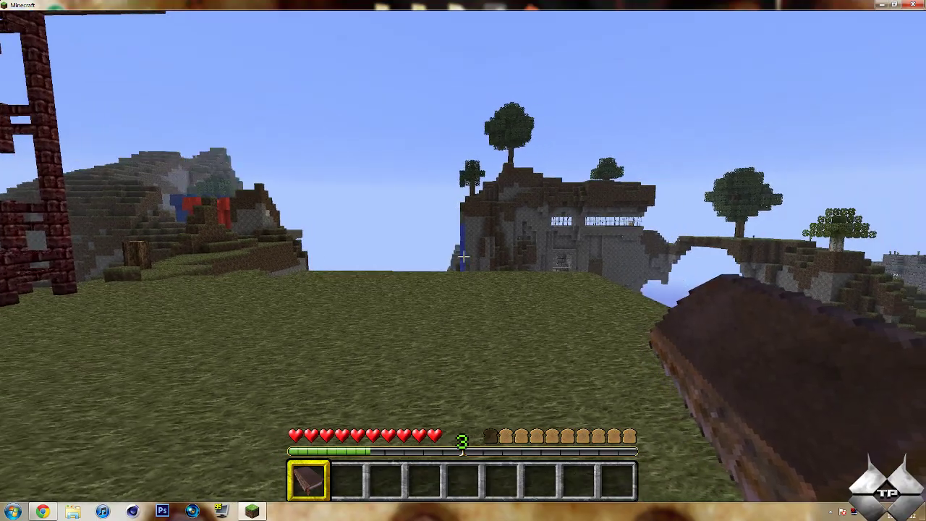
key("g")
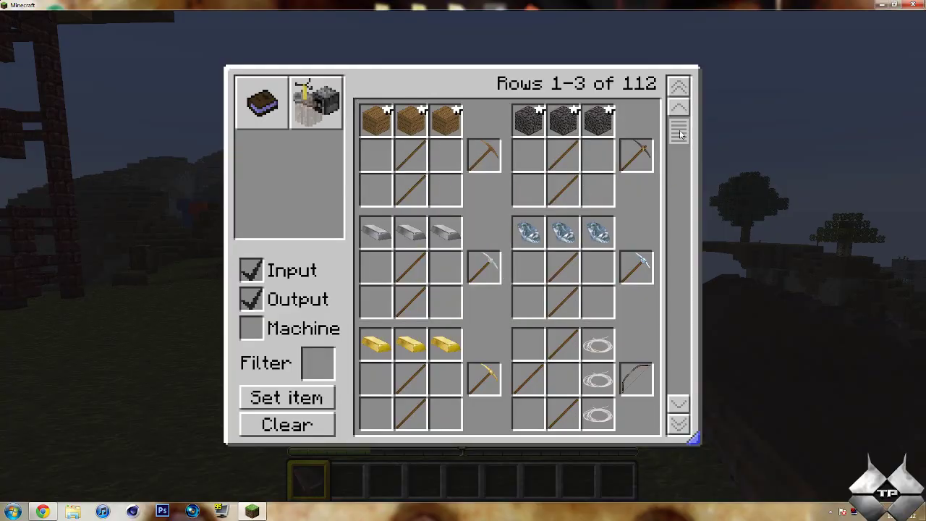
Toggle CraftGuide's crafting-type filters off and on, then return to the full 853-recipe list.
mouse_move(678, 136)
left_mouse_down()
mouse_move(676, 376)
mouse_move(677, 130)
left_mouse_up()
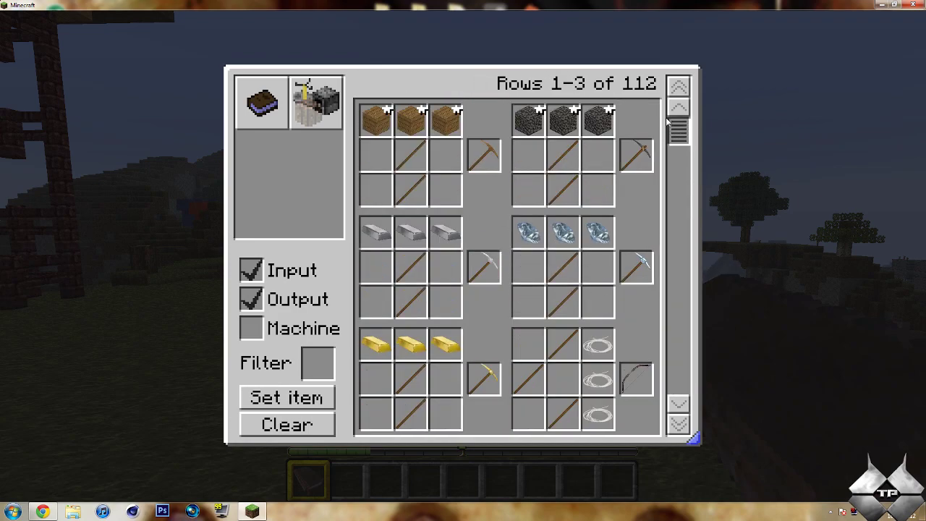
left_click(309, 106)
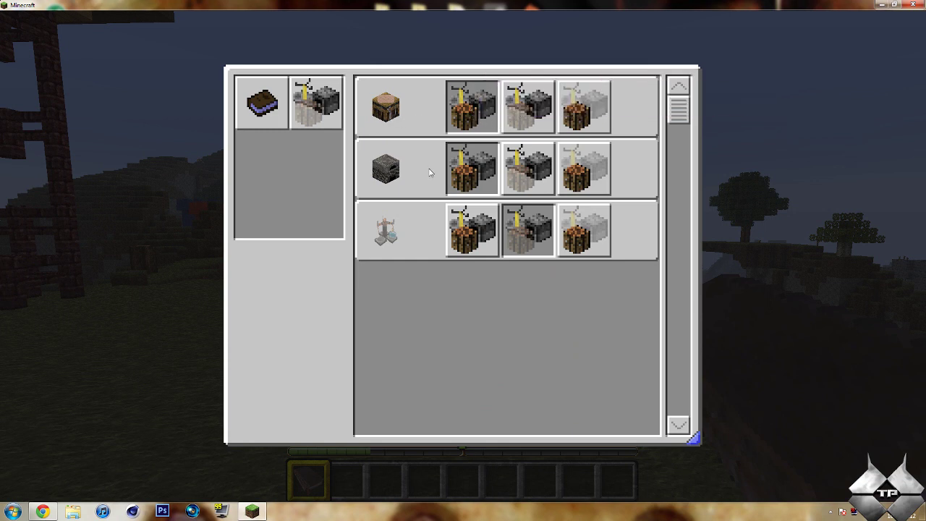
left_click(505, 160)
left_click(474, 233)
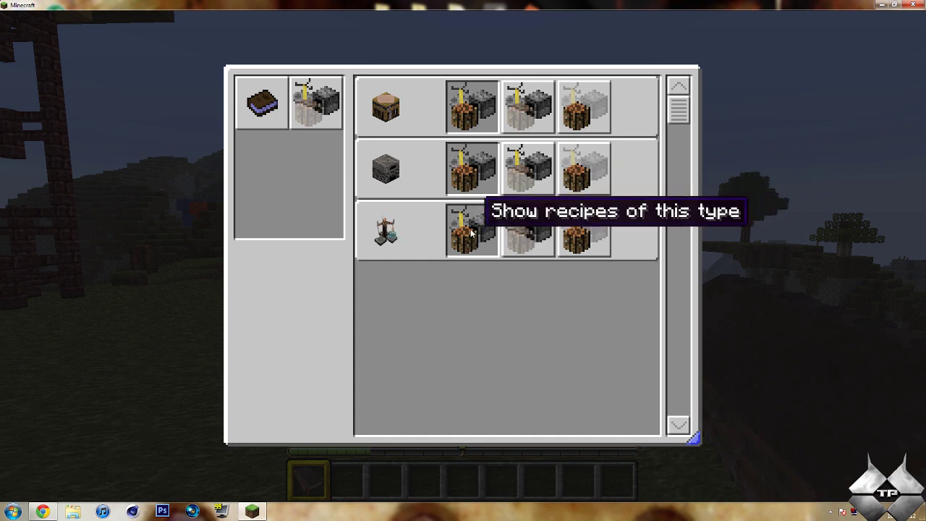
left_click(261, 101)
mouse_move(678, 110)
left_mouse_down()
mouse_move(677, 183)
mouse_move(677, 126)
left_mouse_up()
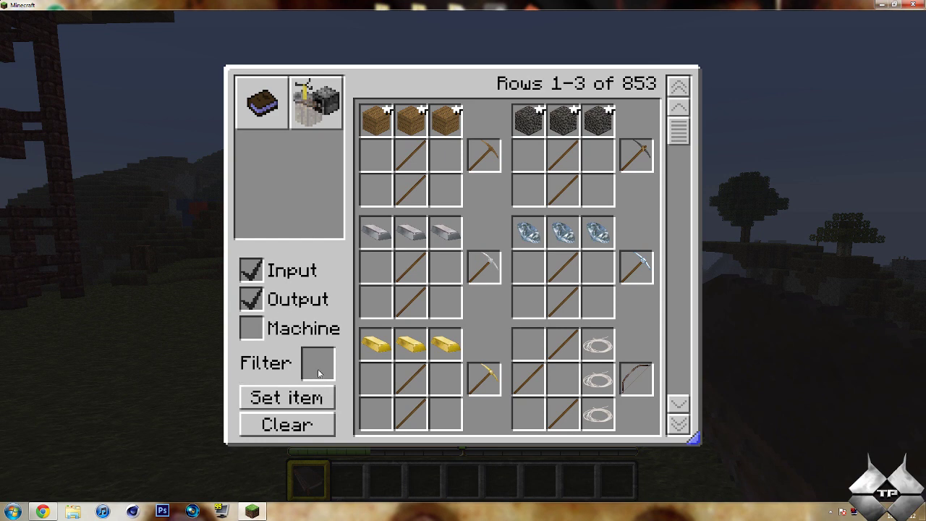
left_click(528, 234)
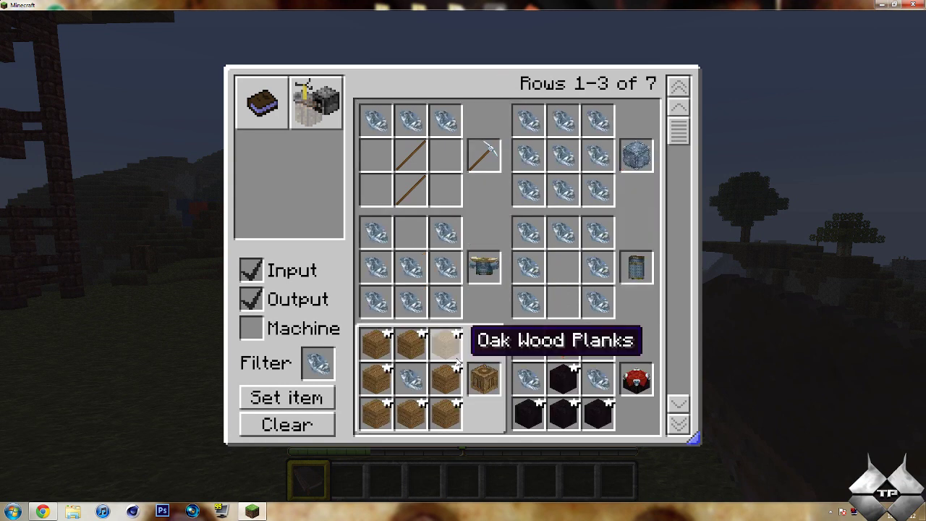
mouse_move(679, 132)
left_mouse_down()
mouse_move(677, 390)
mouse_move(677, 134)
left_mouse_up()
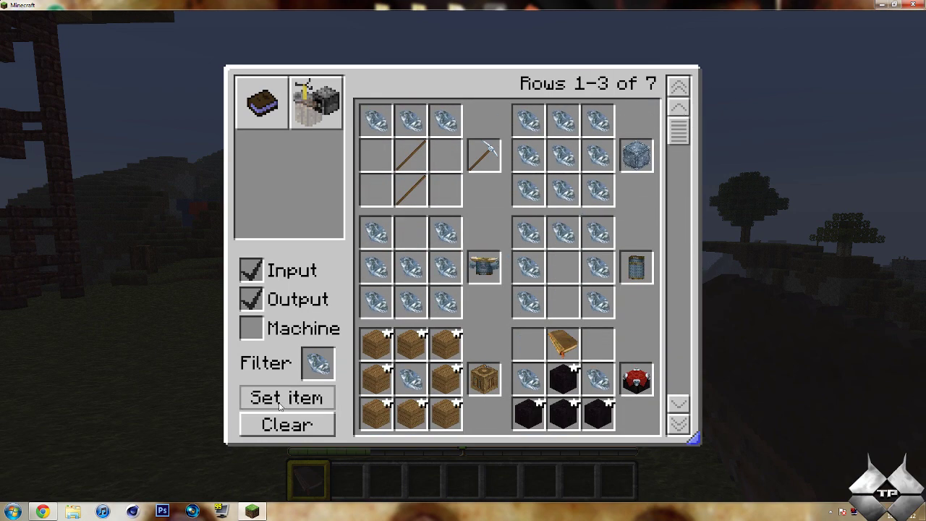
left_click(287, 427)
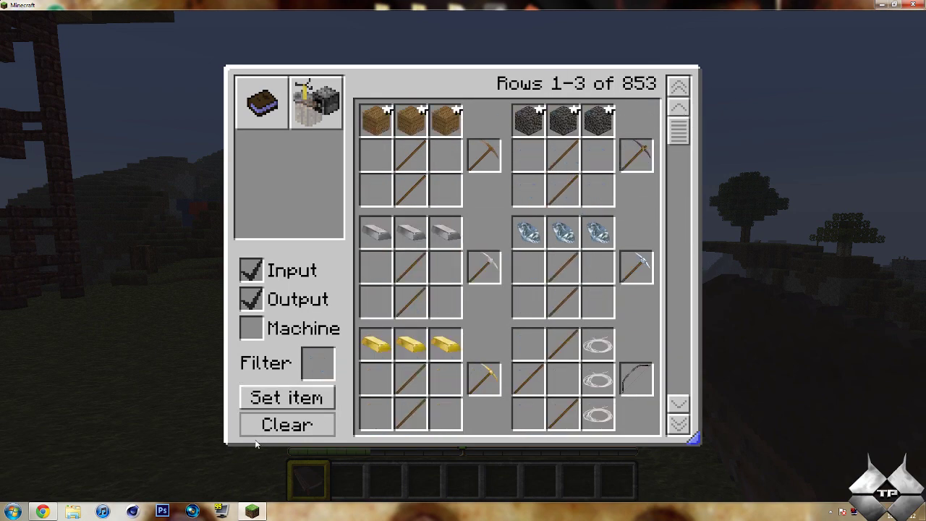
Through Set item, search 'Diamond' and filter CraftGuide to the 7 diamond recipes.
left_click(290, 400)
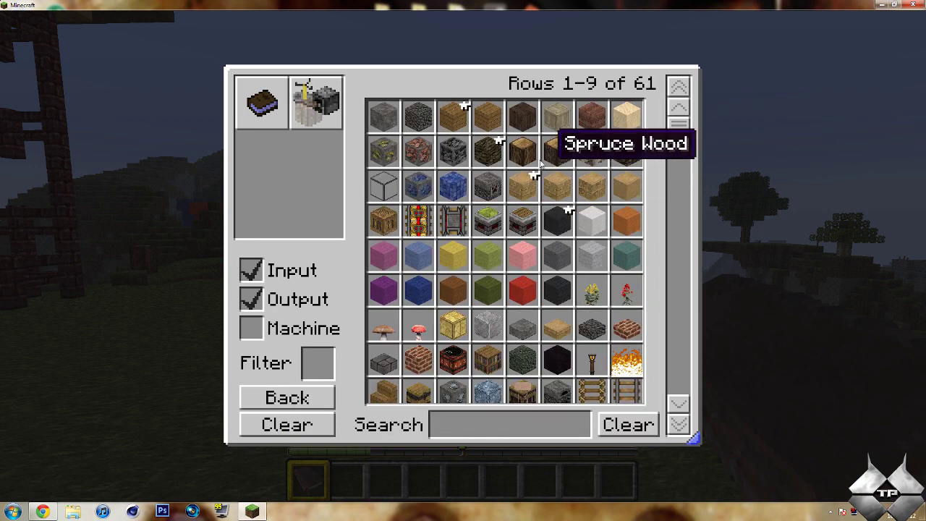
left_click_drag(678, 132, 682, 187)
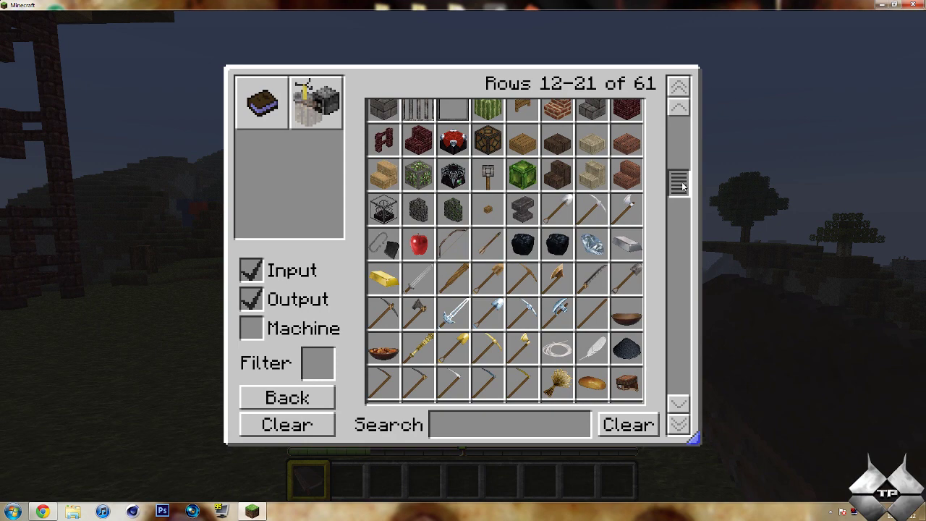
left_click_drag(679, 184, 696, 141)
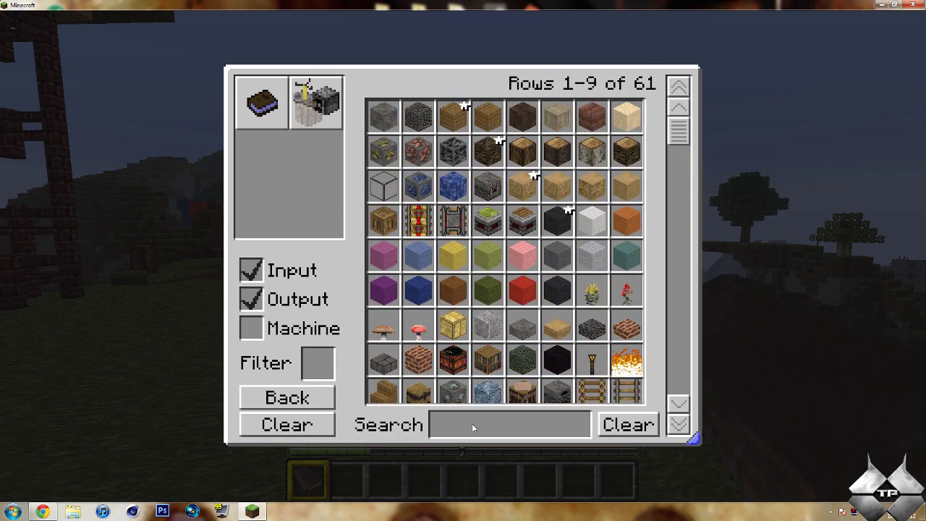
key("super")
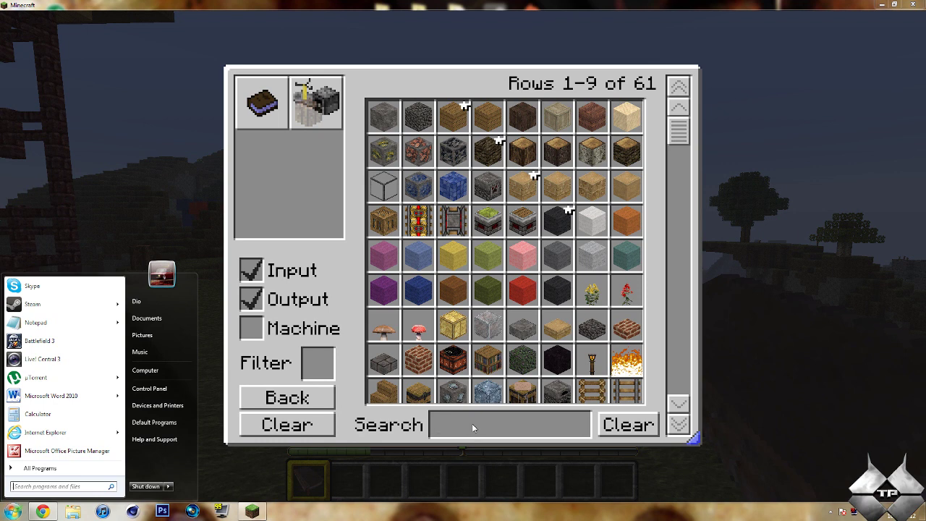
type("D")
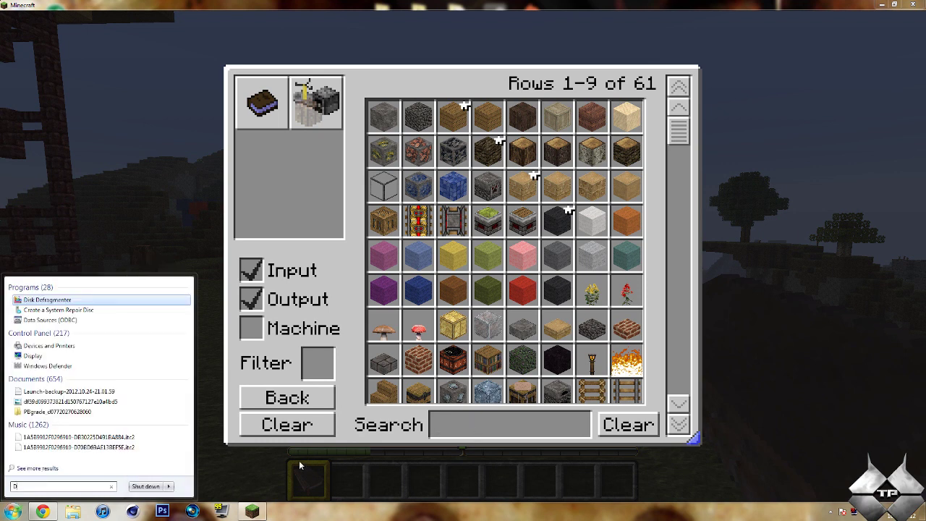
key("Escape")
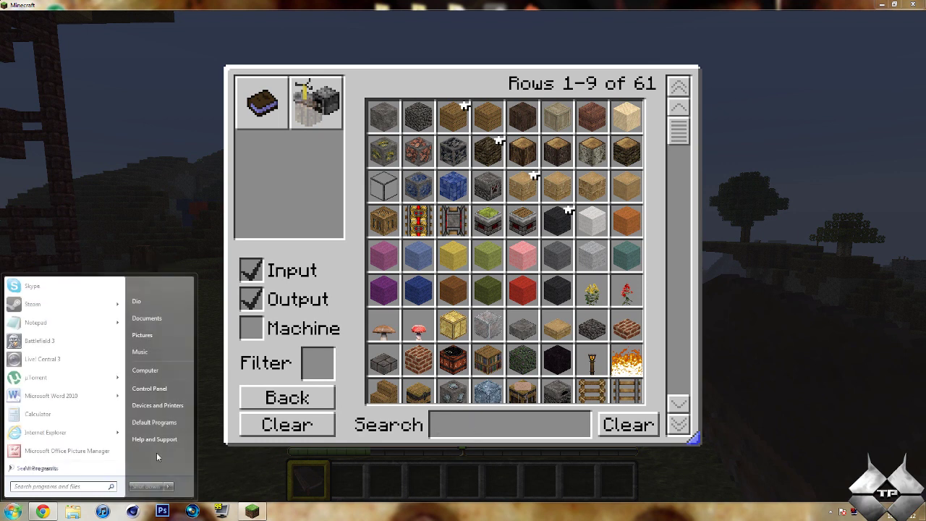
key("Escape")
left_click(452, 433)
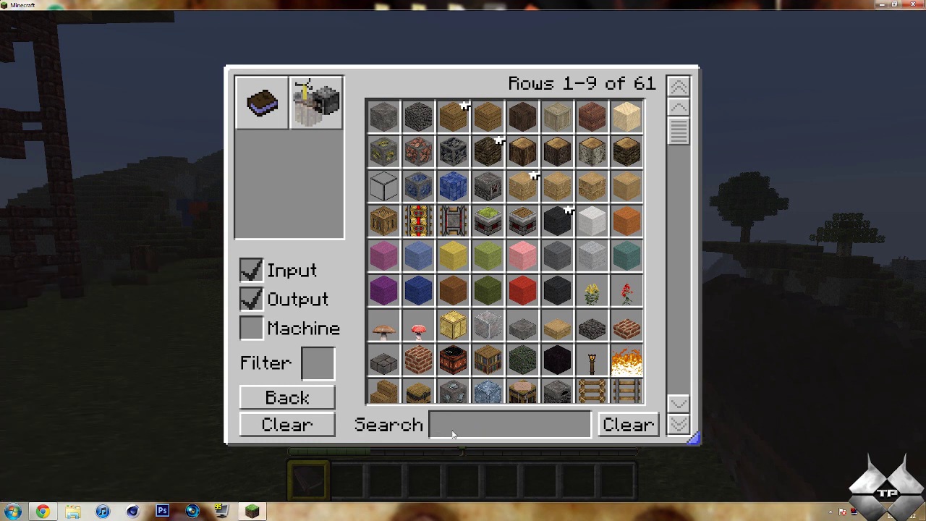
type("Diamo")
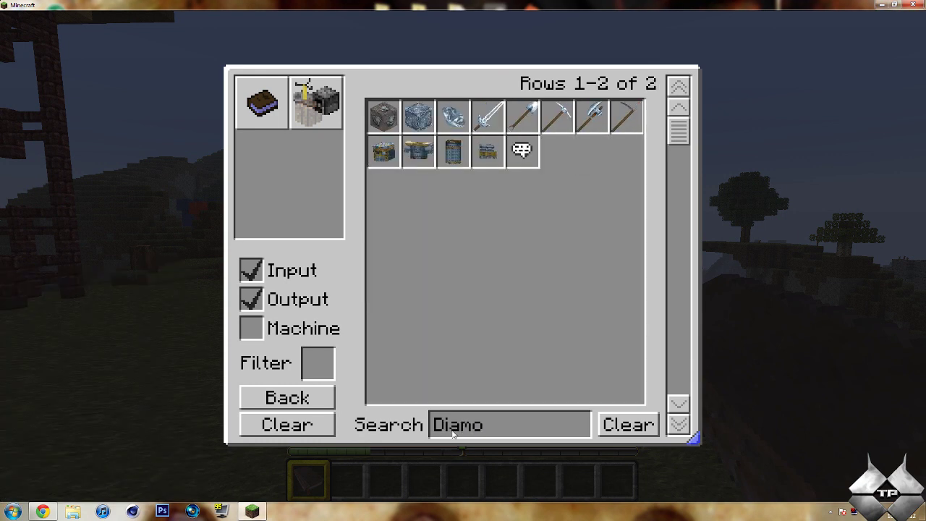
type("nd")
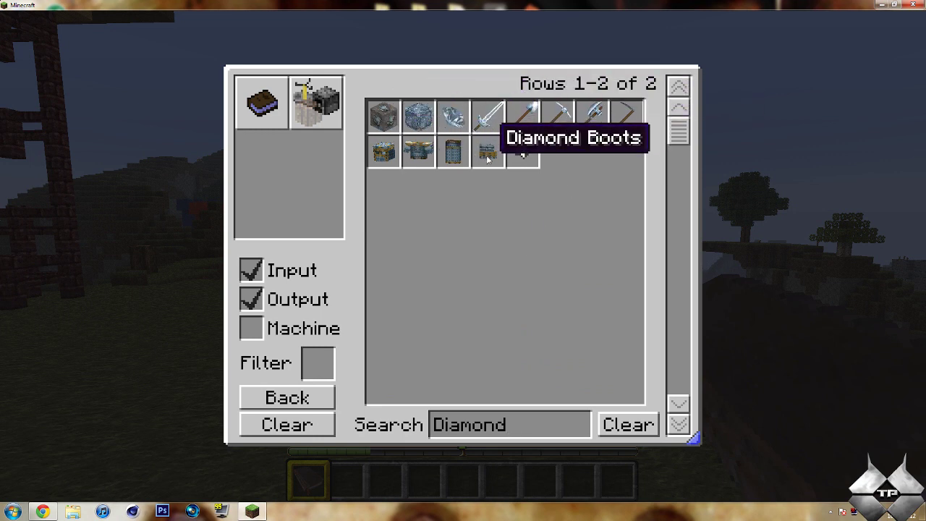
left_click(521, 150)
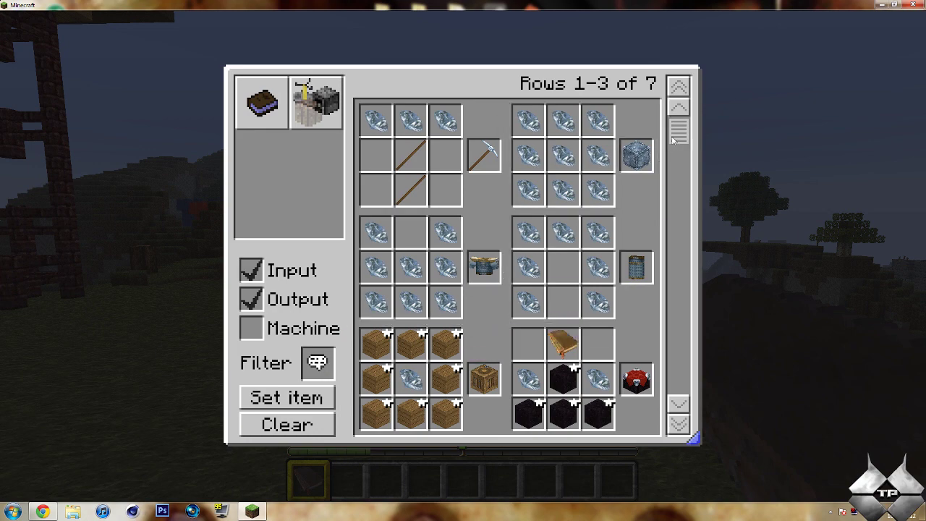
Clear the Diamond filter, widen the CraftGuide panel to five columns, then shrink it to three rows.
mouse_move(680, 141)
left_mouse_down()
mouse_move(684, 386)
mouse_move(681, 132)
left_mouse_up()
left_click(275, 432)
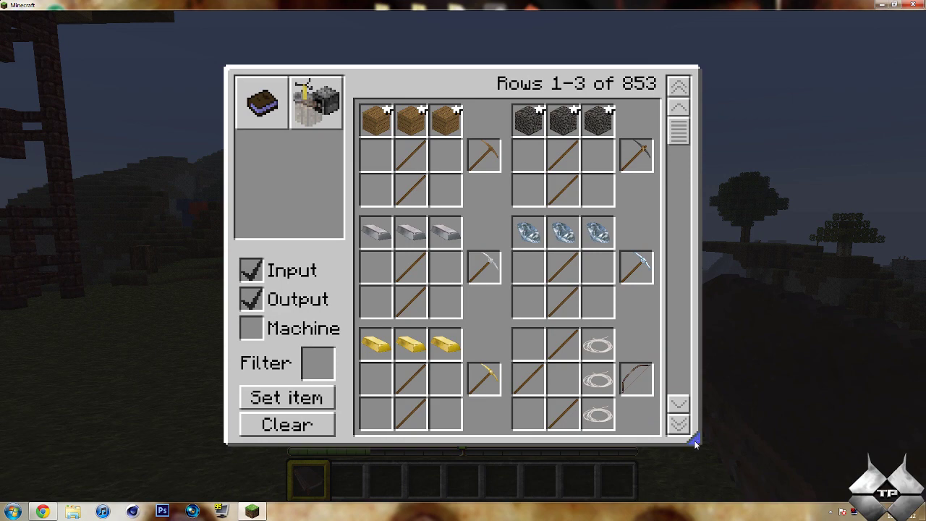
left_click_drag(694, 444, 901, 502)
left_click_drag(902, 460, 913, 467)
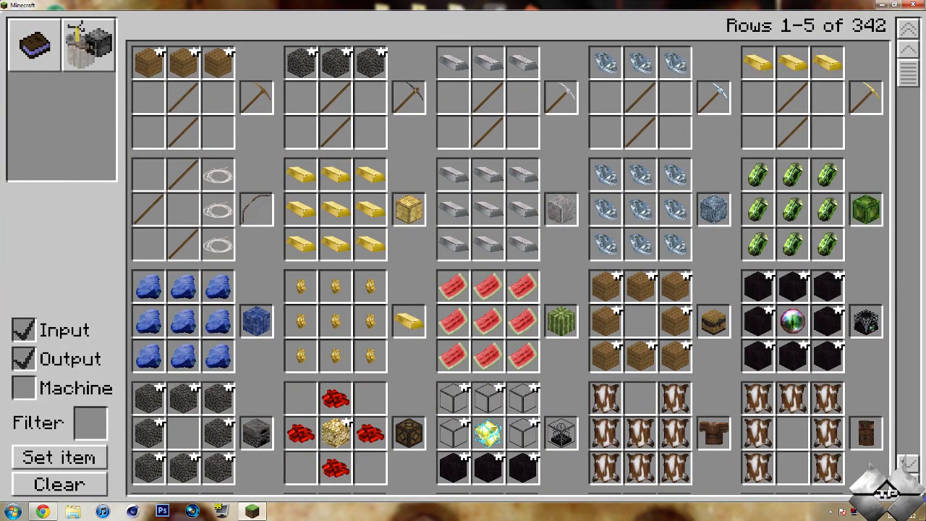
left_click_drag(913, 467, 693, 441)
Close CraftGuide, climb the tower through the door and trapdoor, and open the rooftop crafting table.
key("Escape")
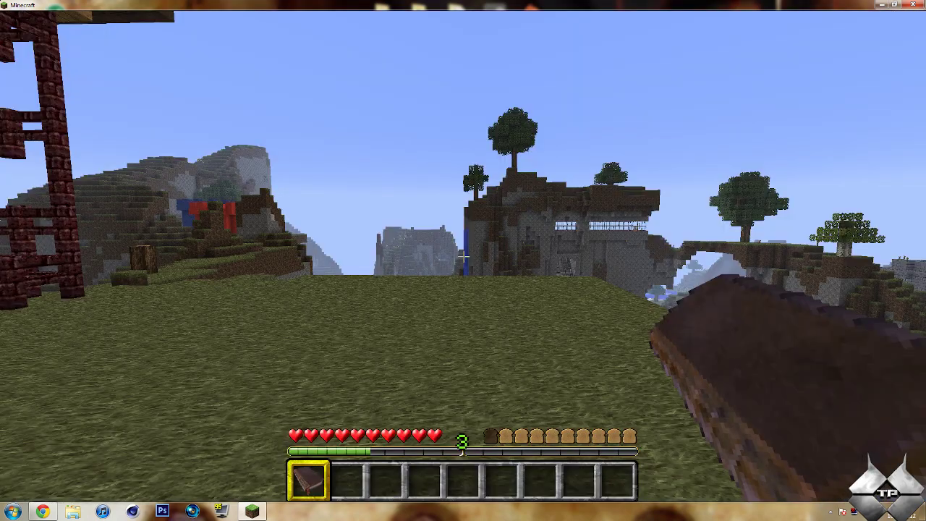
key("w")
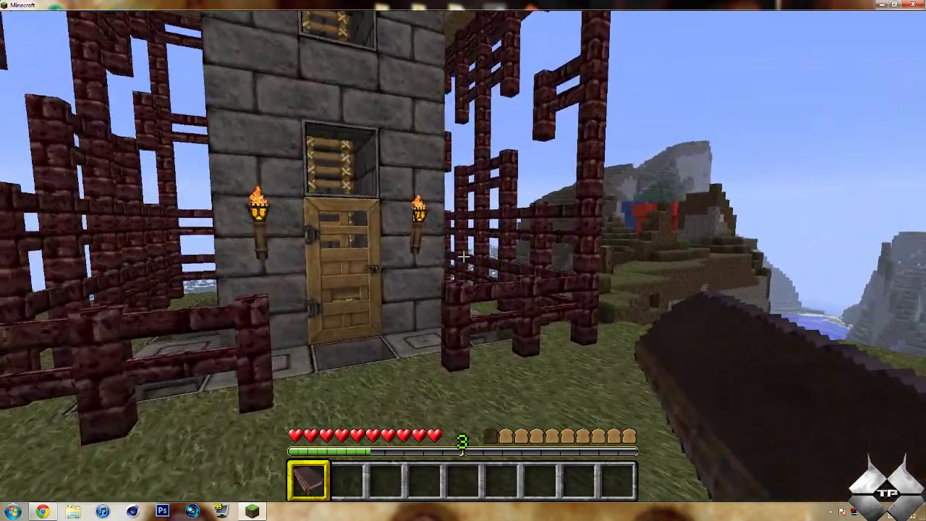
right_click(463, 258)
key("w")
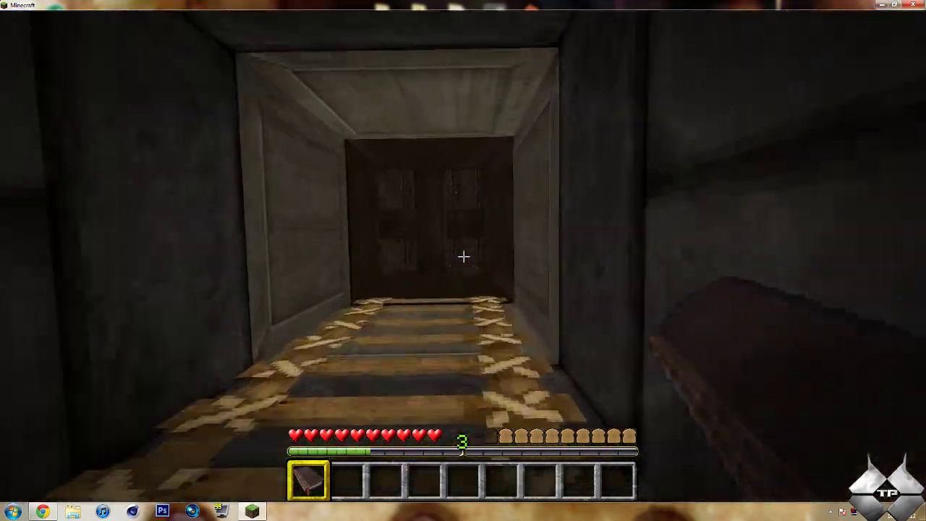
right_click(464, 256)
key("w")
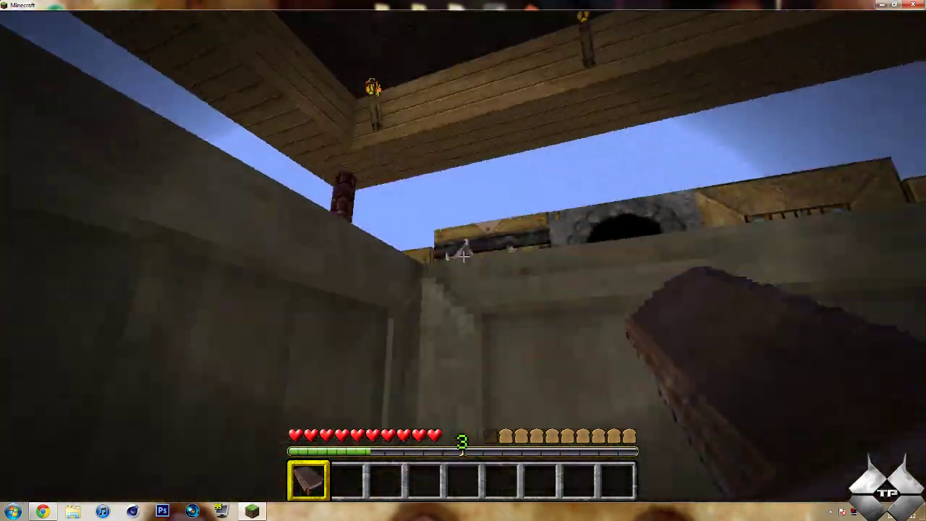
key("w")
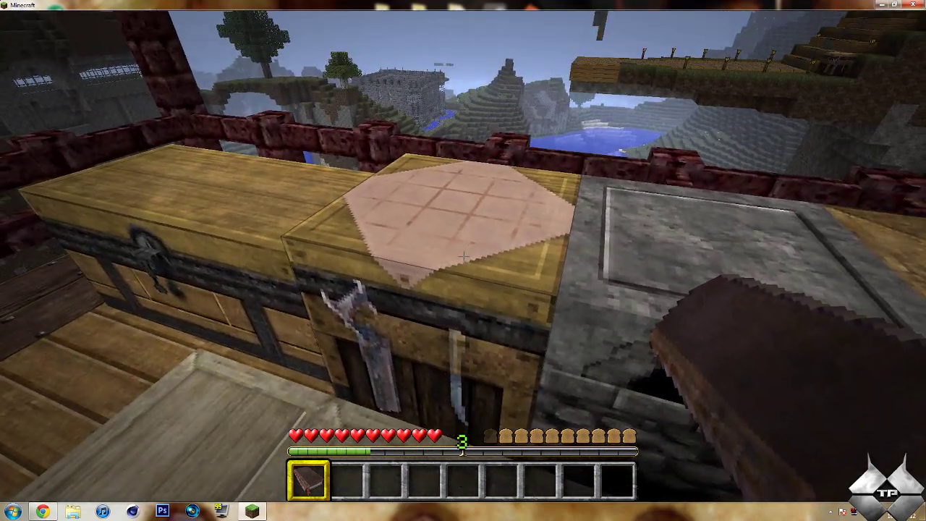
right_click(464, 257)
Place paper in the four corner slots of the crafting grid.
left_click(332, 267)
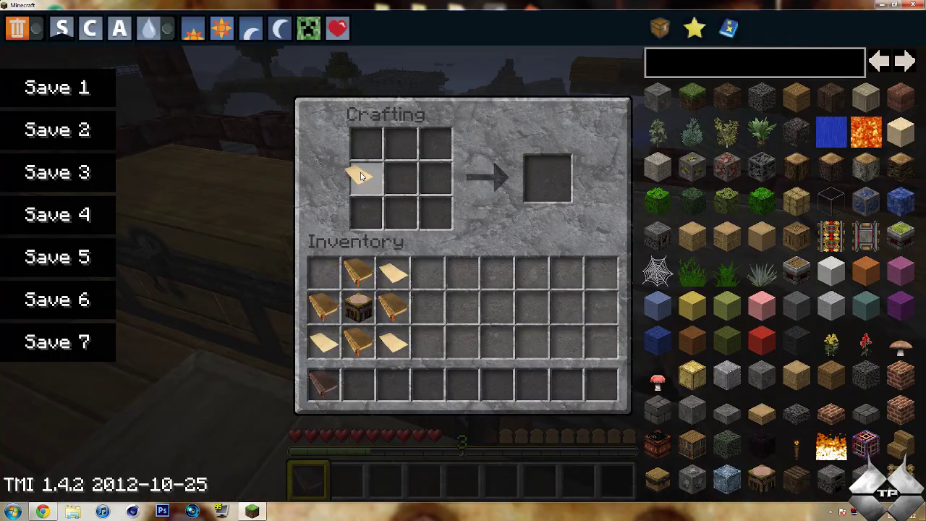
left_click(366, 143)
left_click(394, 273)
left_click(432, 147)
left_click(394, 342)
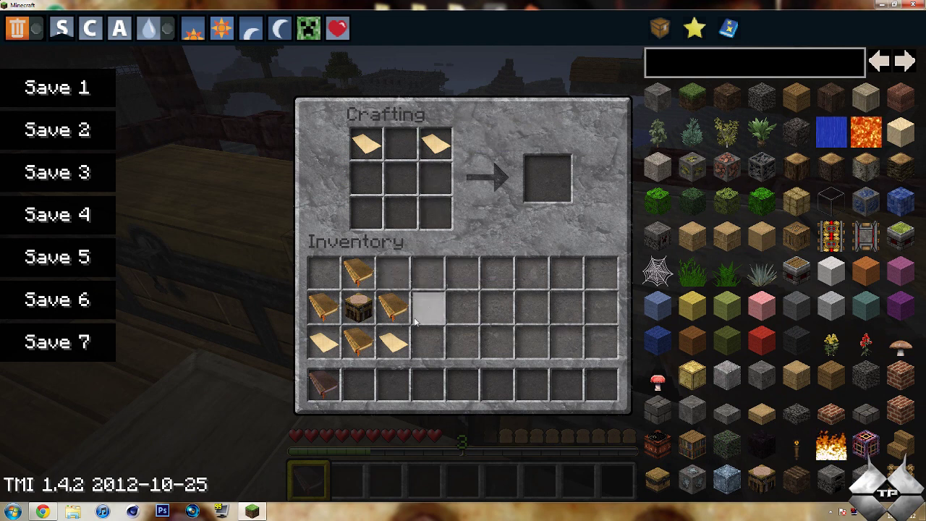
left_click(434, 213)
left_click(329, 348)
Place books in the four edge slots of the crafting grid.
left_click(366, 213)
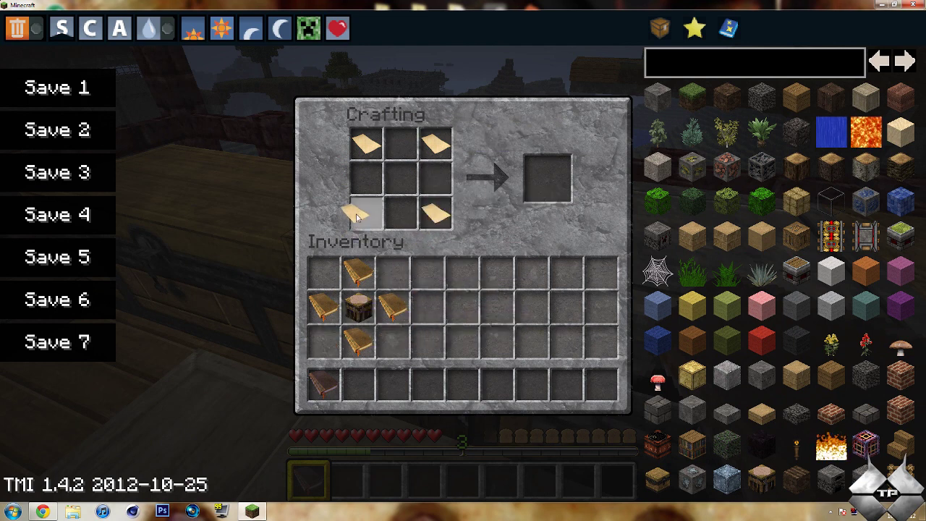
left_click(359, 273)
left_click(400, 148)
left_click(393, 306)
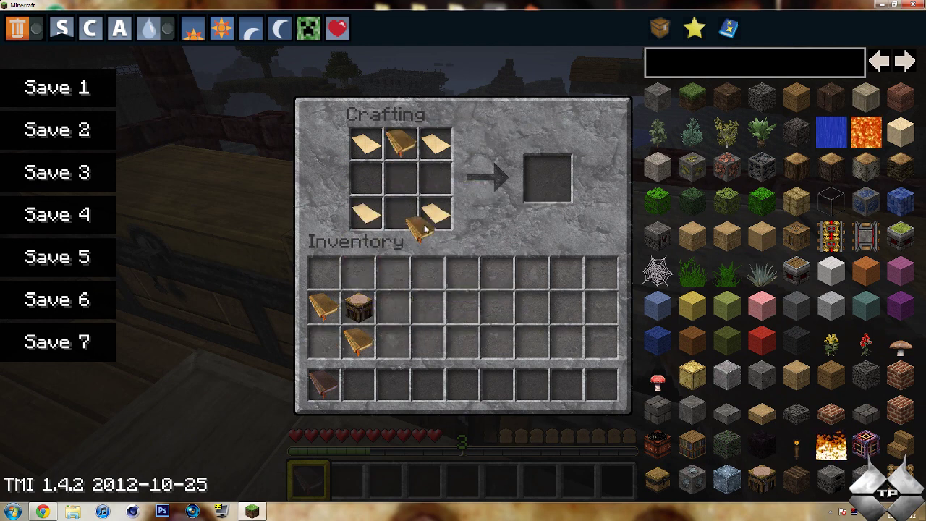
left_click(435, 176)
left_click(358, 340)
left_click(398, 216)
left_click(323, 306)
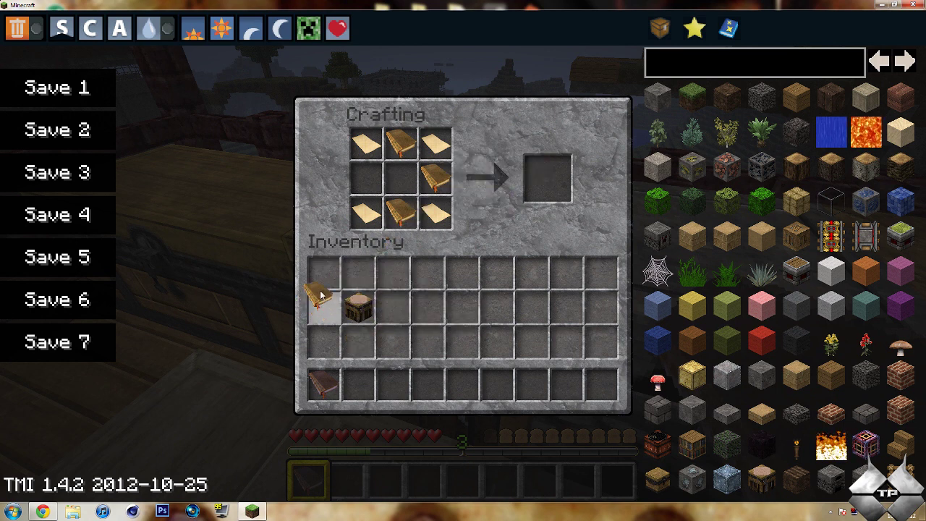
Put the crafting table in the centre and move the crafted Crafting Guide to hotbar slot 2.
left_click(366, 176)
left_click(358, 306)
left_click(400, 176)
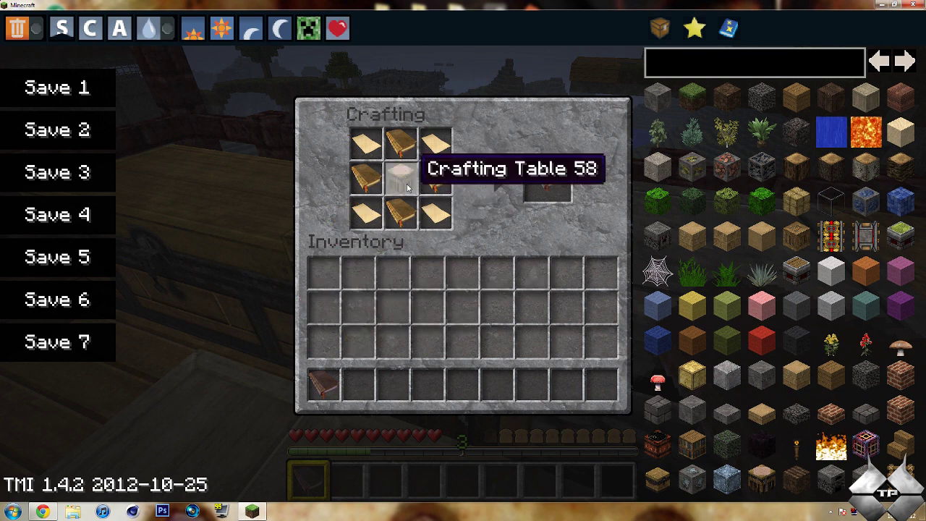
left_click(553, 178)
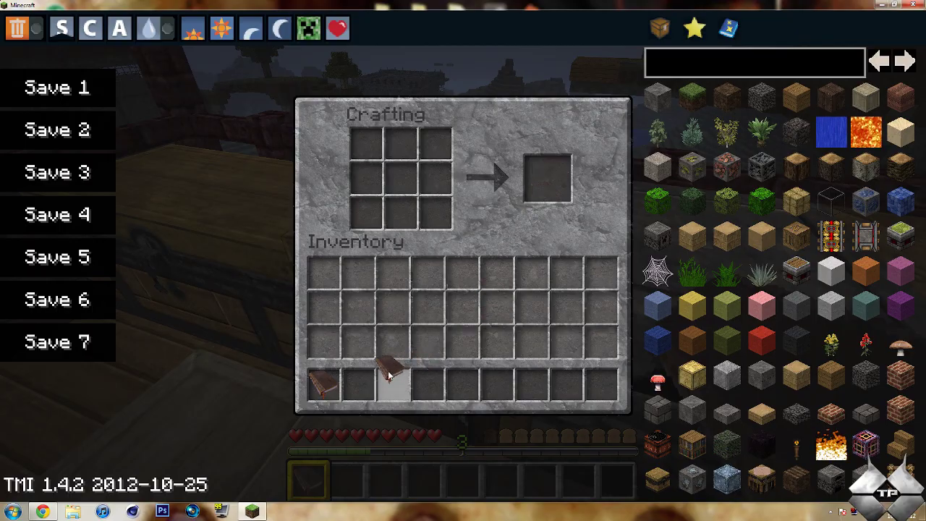
left_click(360, 382)
key("e")
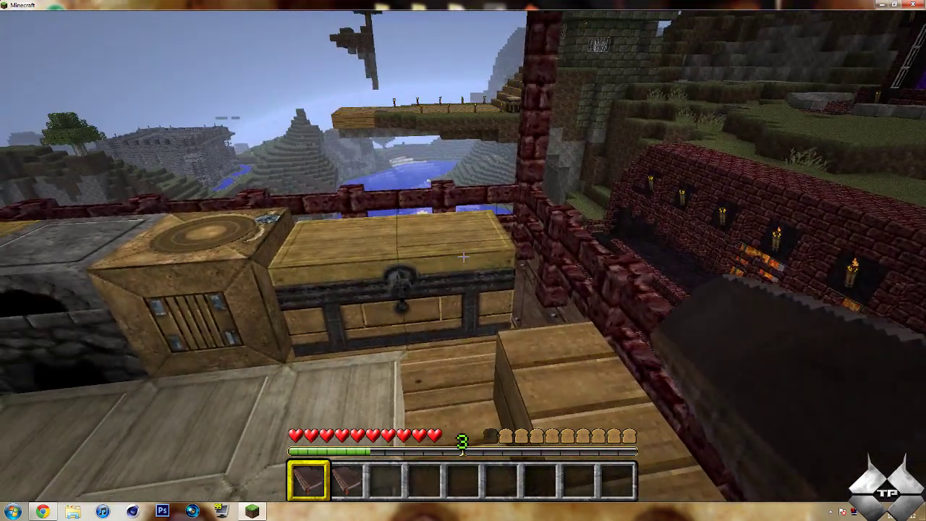
Save and quit the world to the title screen, then quit Minecraft.
key("Escape")
left_click(463, 351)
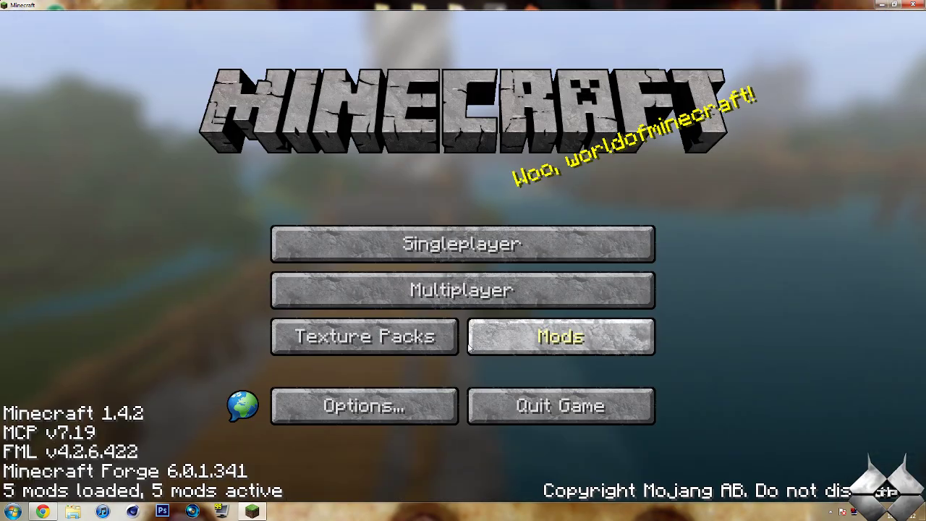
left_click(529, 397)
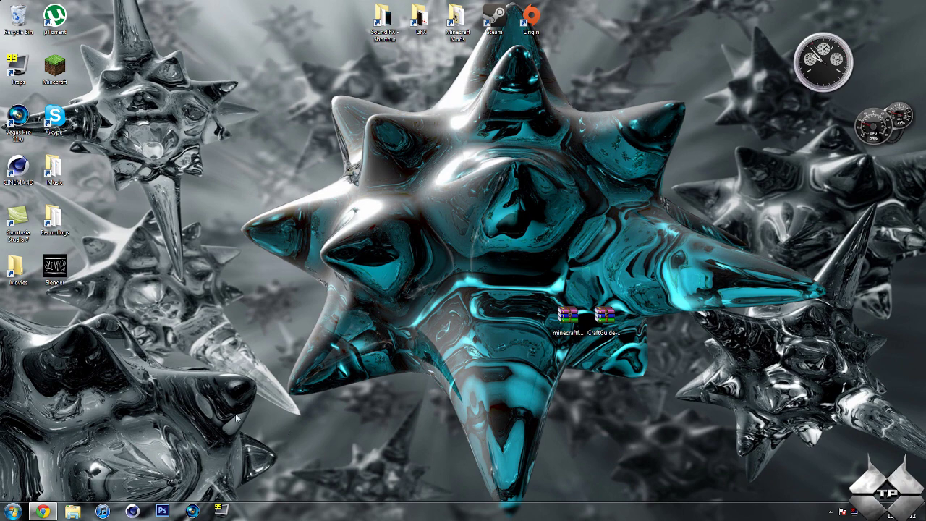
In Chrome, go to the CraftGuide forum tab and scroll to its Installation section and download links.
left_click(42, 512)
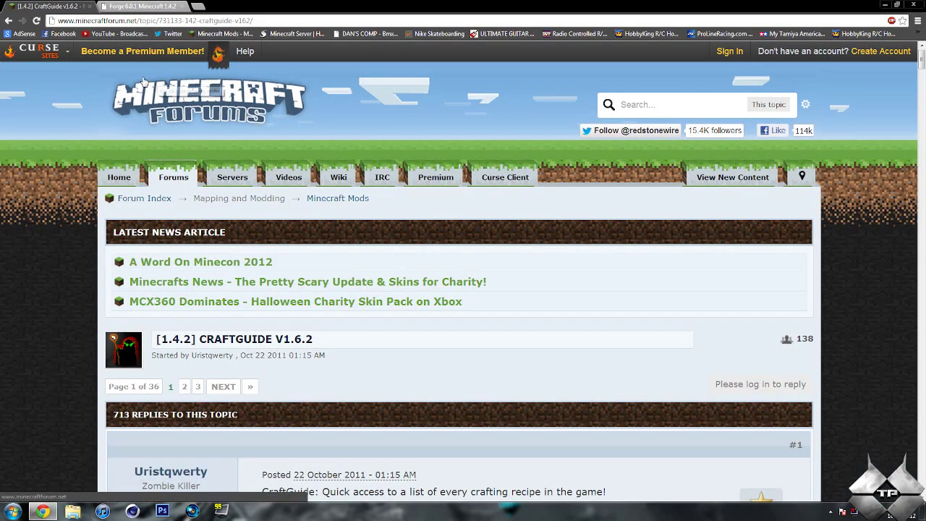
left_click(142, 7)
left_click(58, 8)
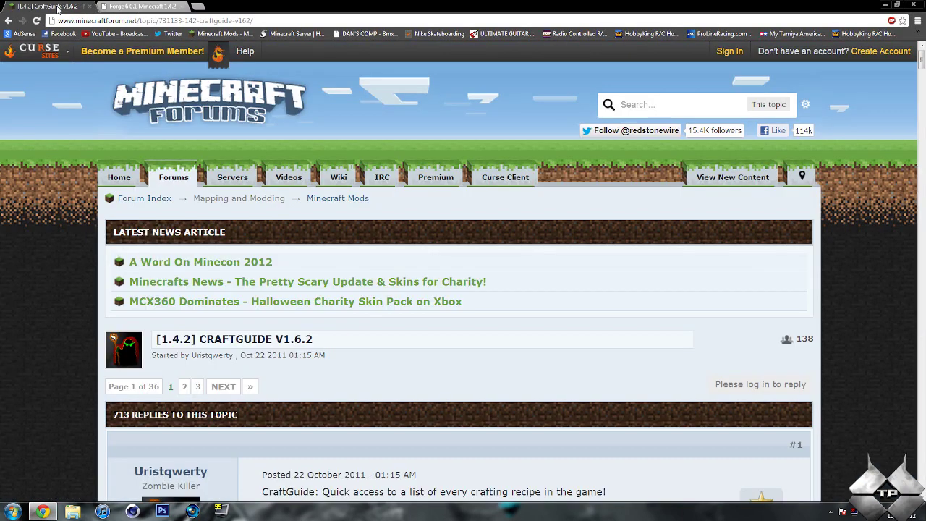
scroll(544, 217, "down", 2)
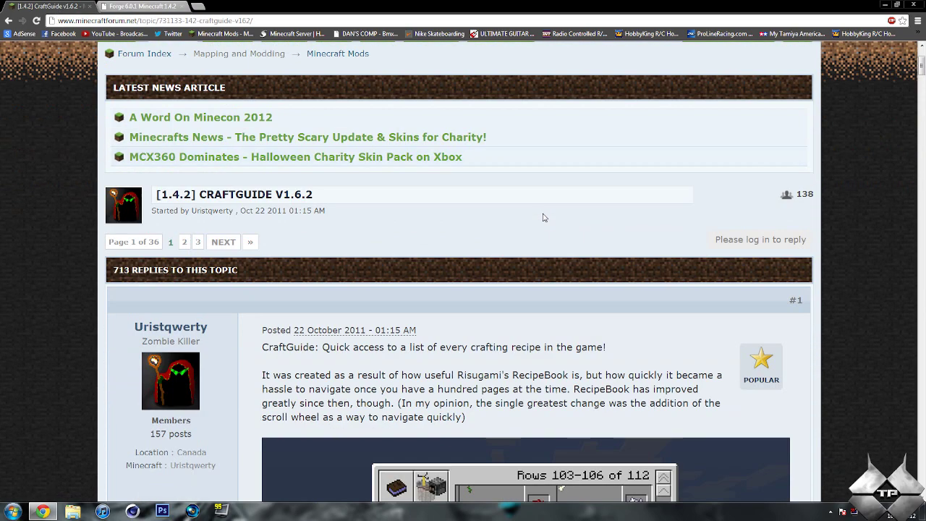
scroll(544, 217, "down", 5)
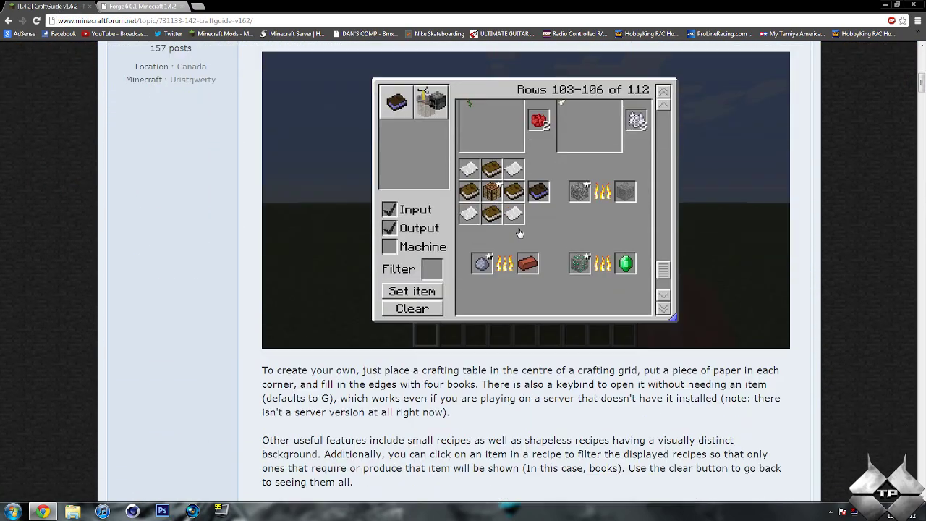
scroll(496, 245, "up", 2)
scroll(518, 244, "down", 2)
scroll(547, 244, "down", 2)
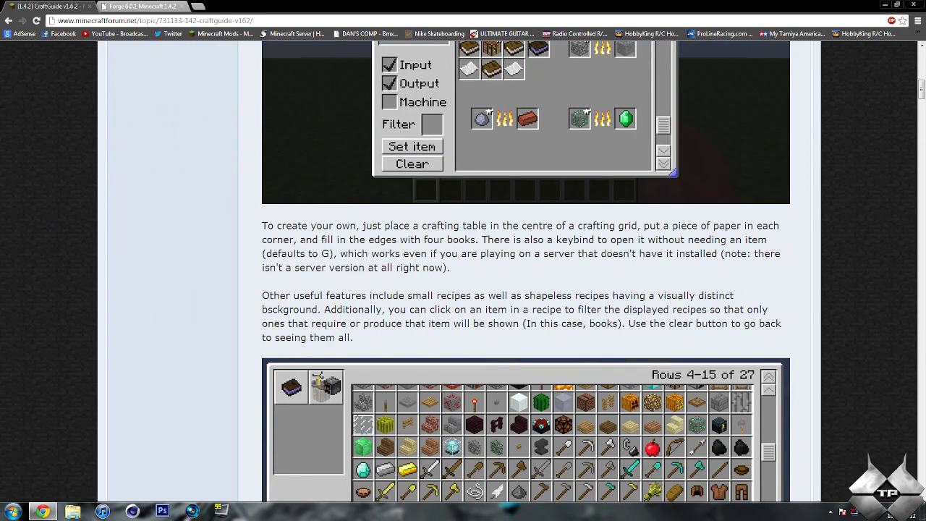
scroll(496, 240, "down", 7)
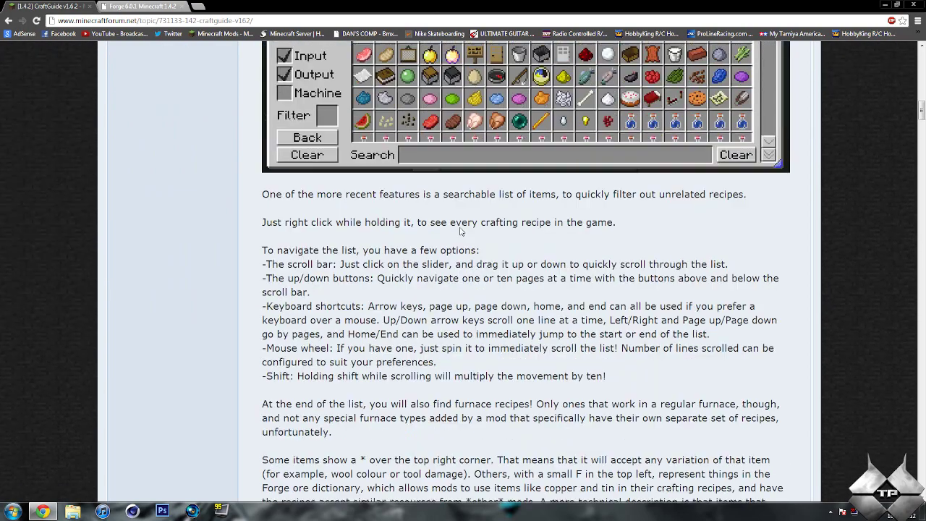
scroll(492, 239, "down", 12)
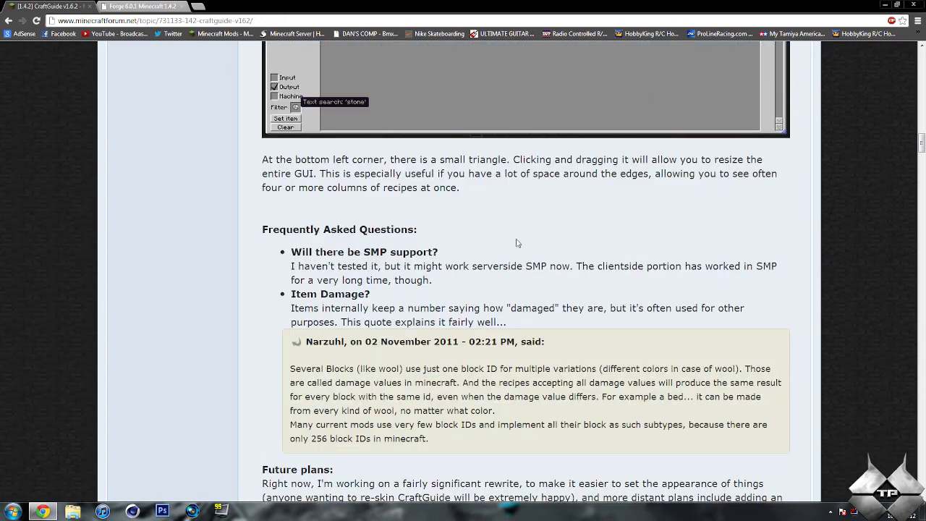
scroll(502, 243, "down", 1)
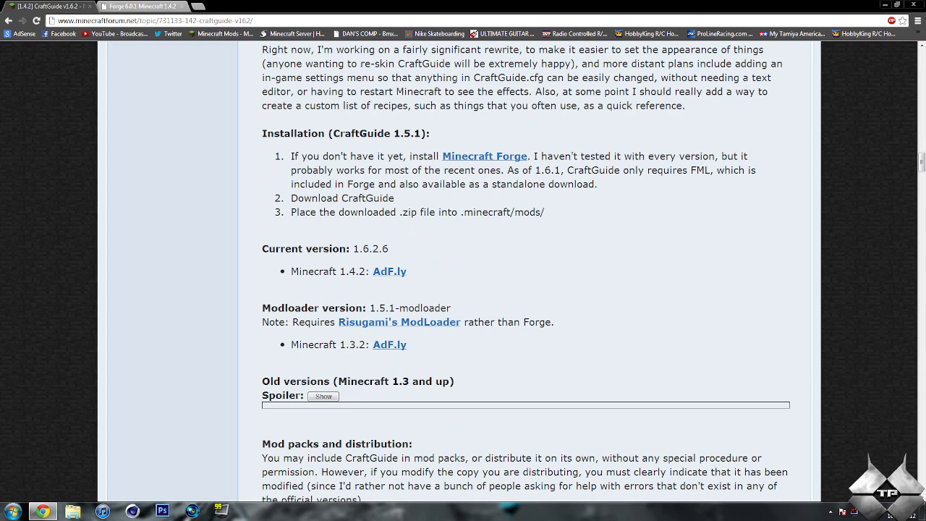
Download CraftGuide 1.6.2.6 for Minecraft 1.4.2 via AdF.ly, skipping the ad, then return to the thread.
left_click(390, 272)
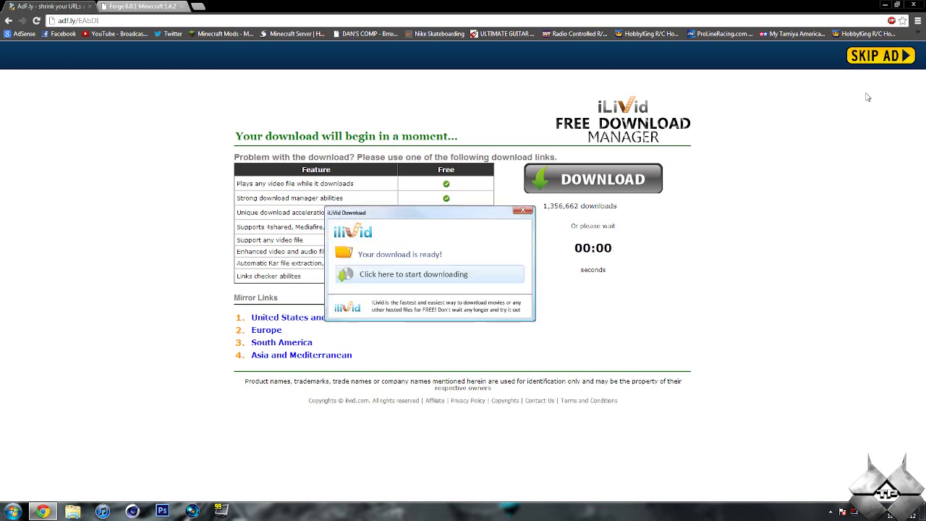
left_click(882, 57)
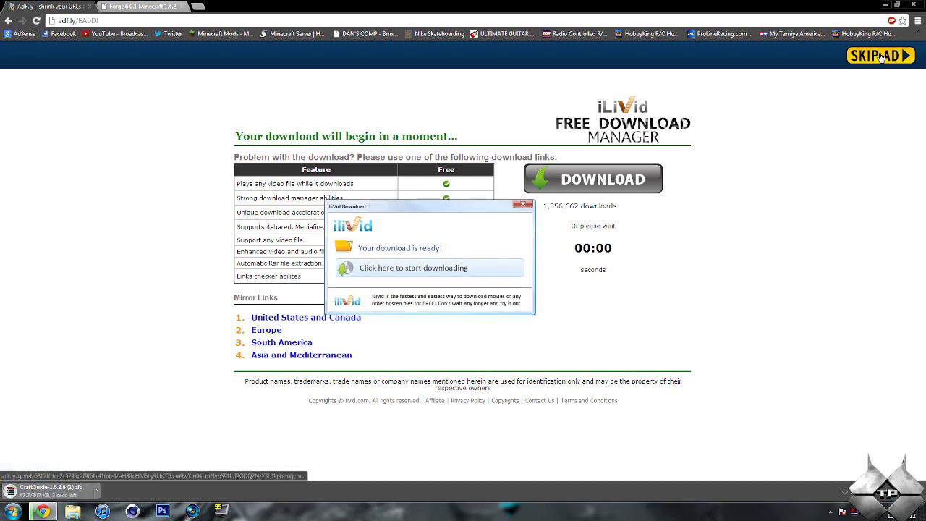
left_click(9, 20)
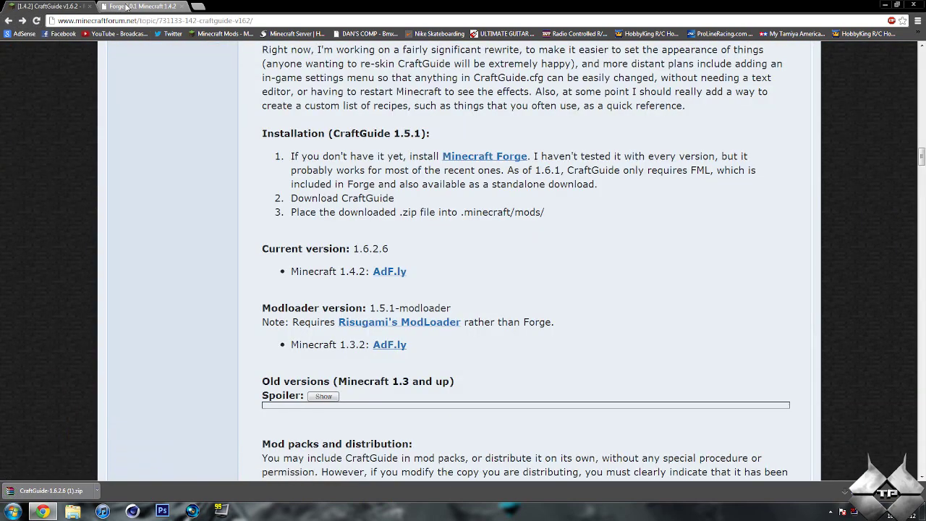
Check the Universal download link on the Forge 6.0.1 post, then close Chrome.
left_click(141, 6)
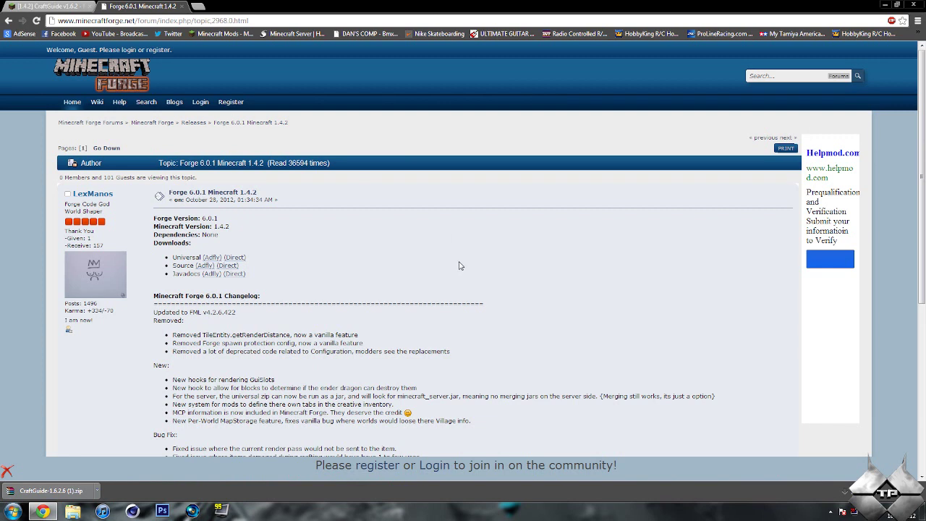
left_click_drag(173, 259, 192, 258)
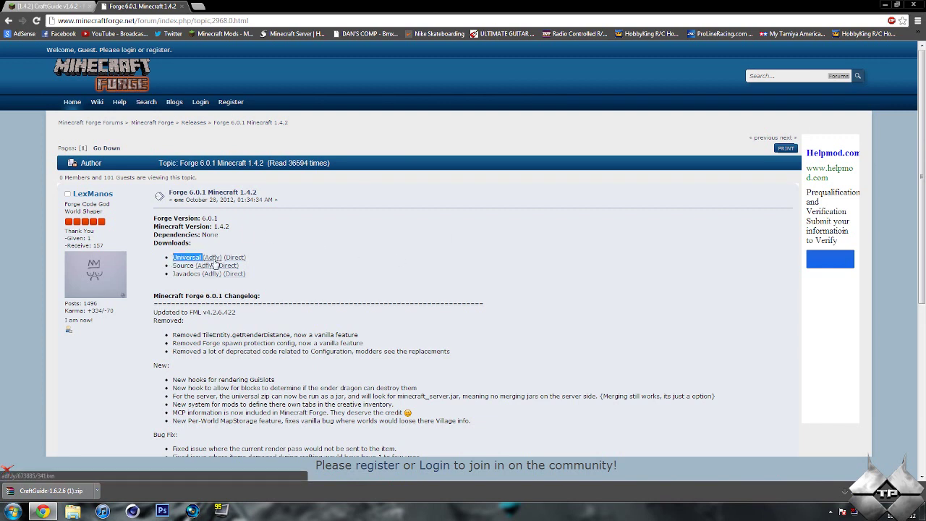
left_click(431, 256)
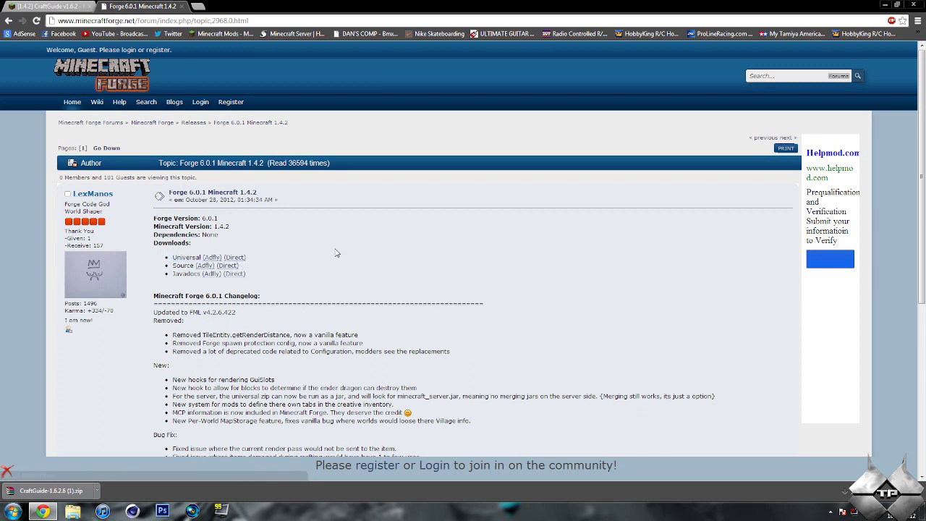
left_click(913, 4)
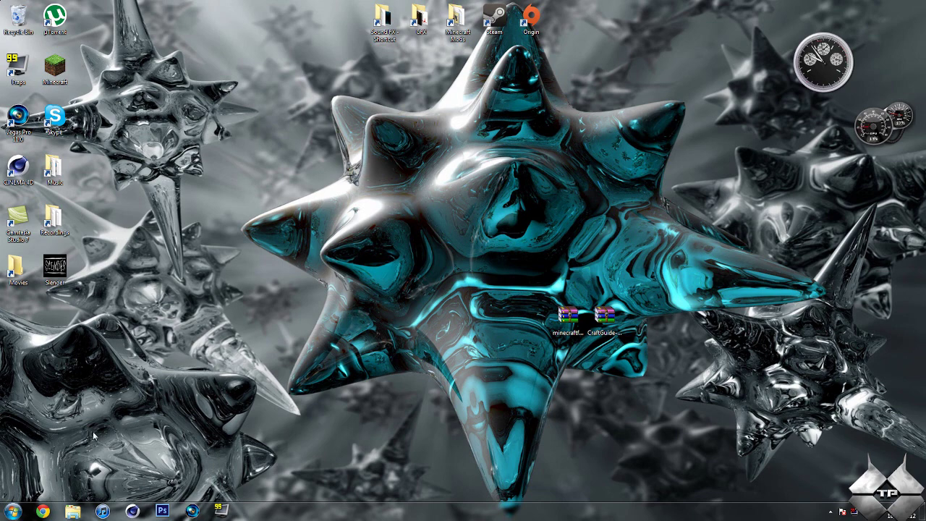
Search %appdata% and browse to Roaming\.minecraft\bin.
left_click(22, 511)
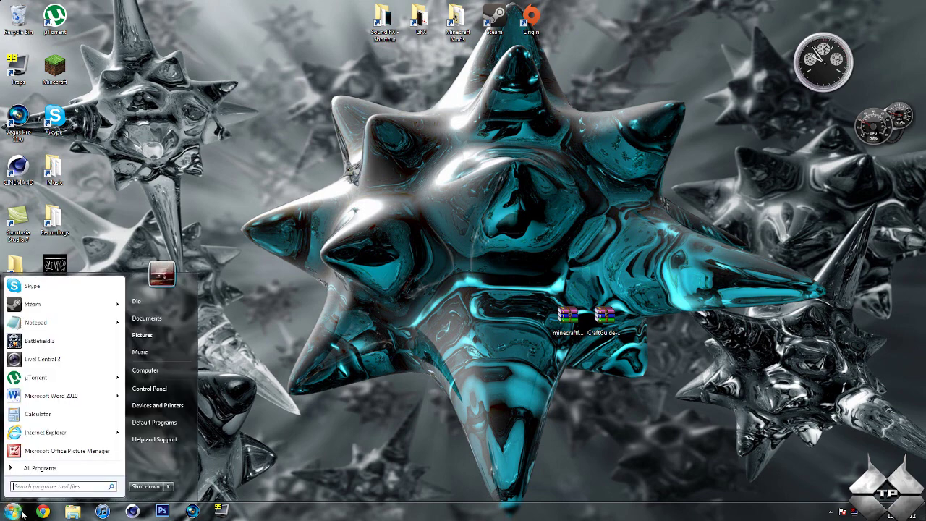
type("%appdata%")
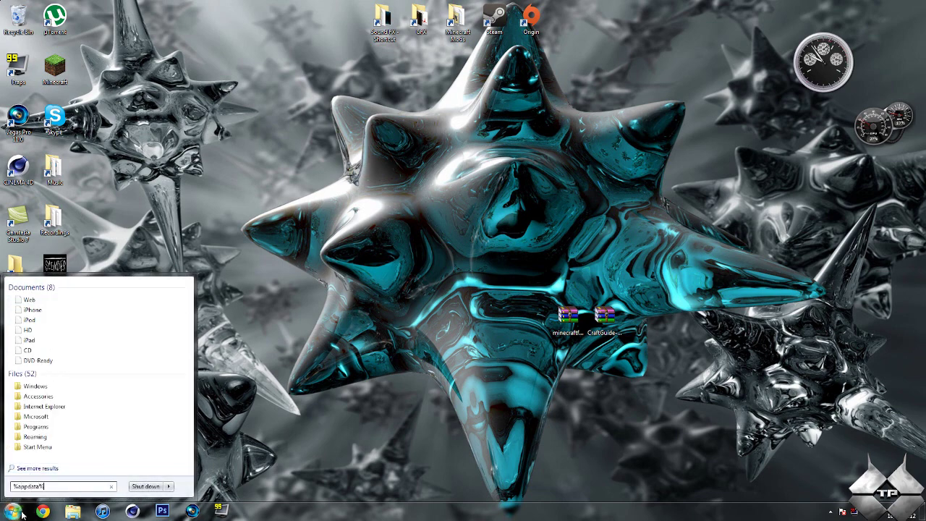
key("ctrl+a")
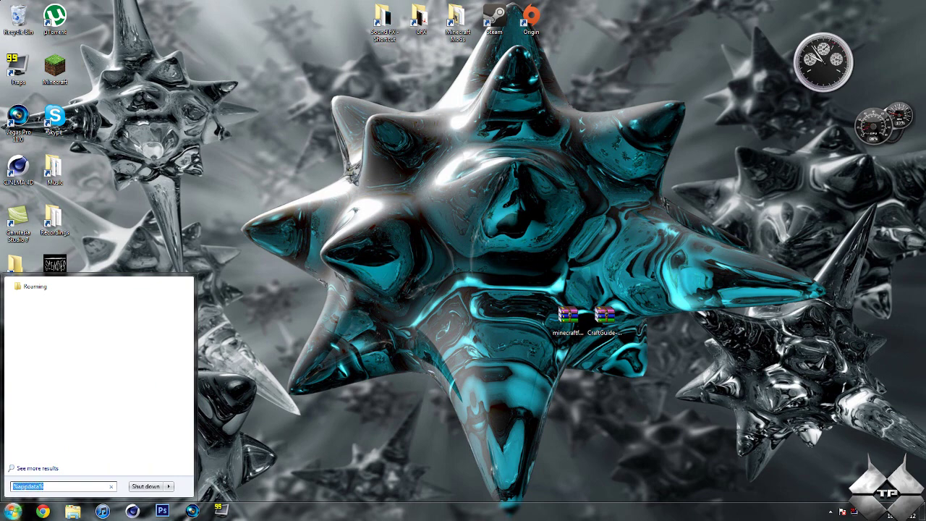
left_click(58, 289)
double_click(326, 225)
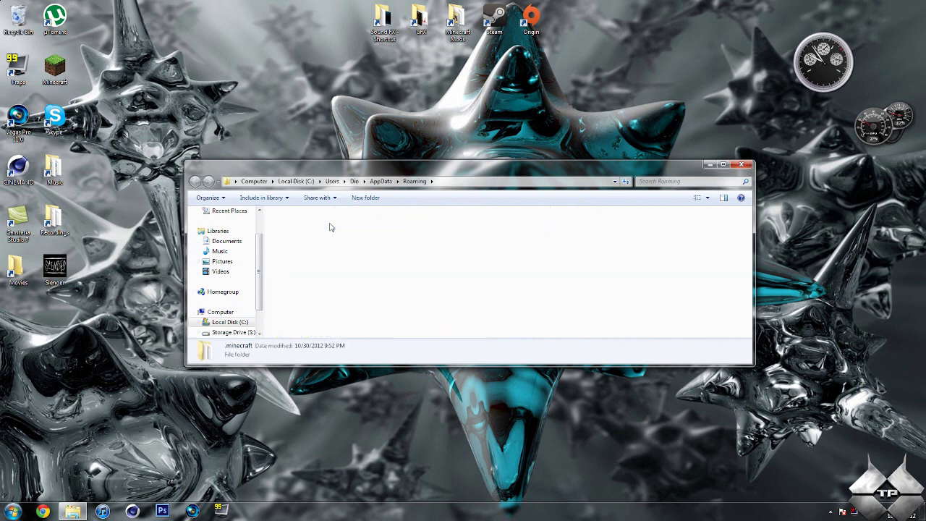
double_click(330, 226)
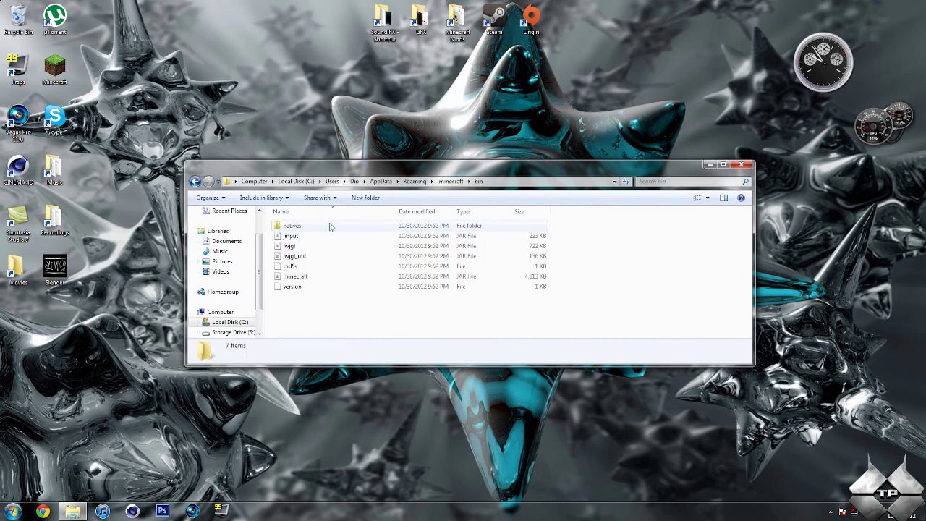
Open minecraft.jar in WinRAR archiver and snap its window to the left half.
left_click(302, 278)
right_click(302, 278)
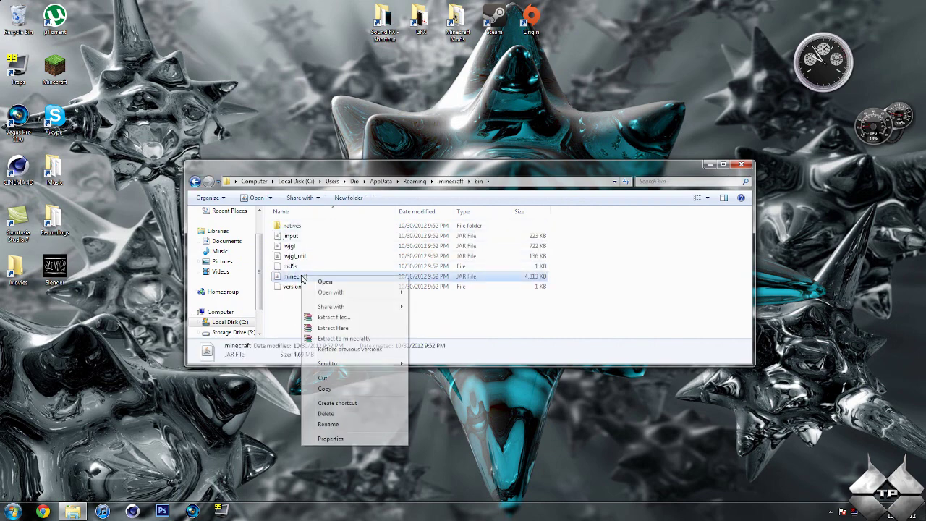
mouse_move(344, 293)
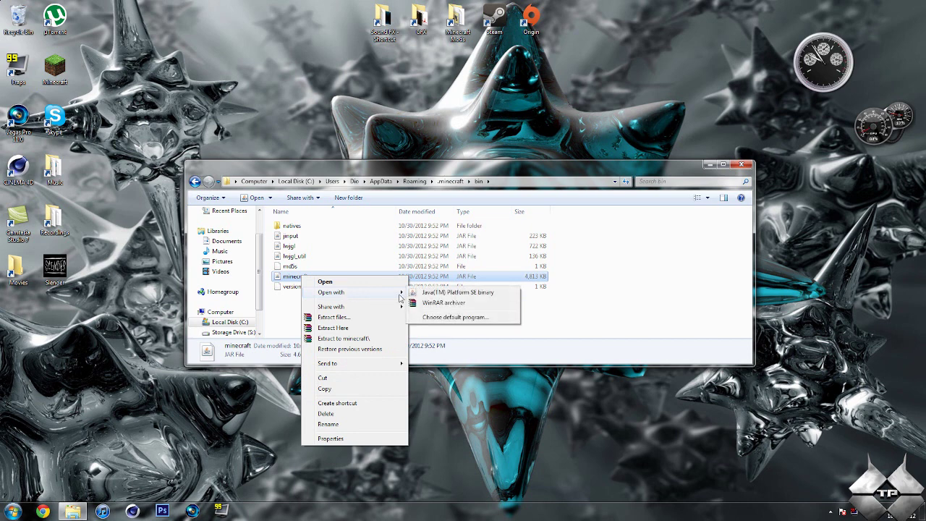
left_click(438, 302)
left_click_drag(520, 172, 0, 87)
Open the Minecraft Forge universal zip in WinRAR, snapped to the right half.
left_click(510, 167)
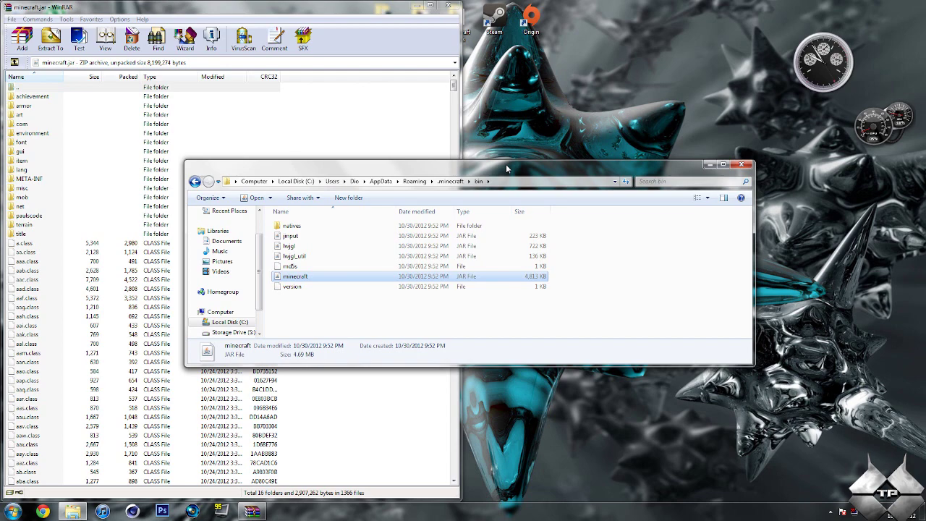
left_click(709, 165)
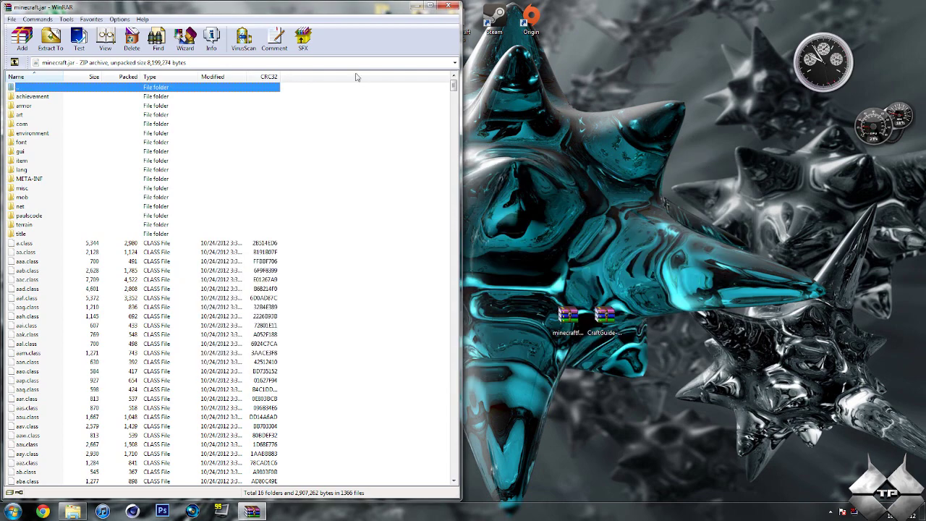
double_click(569, 317)
left_click_drag(524, 172, 923, 212)
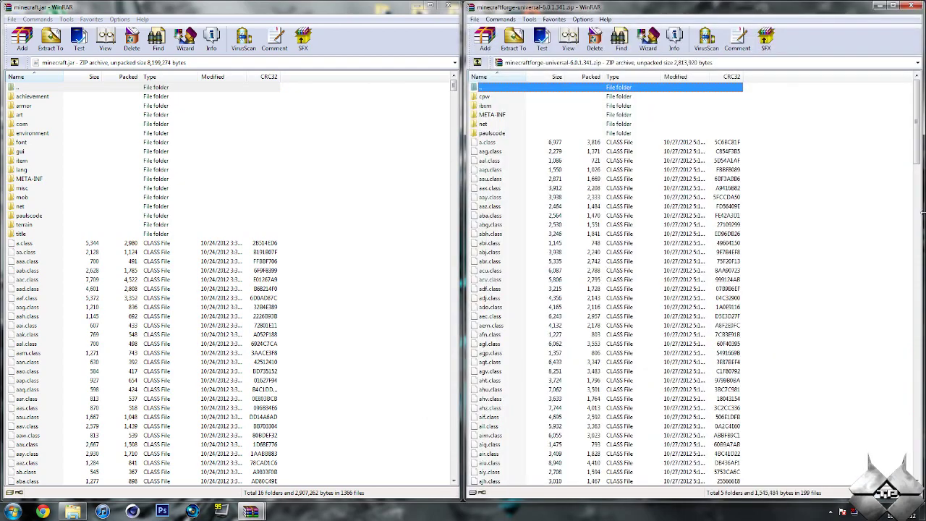
mouse_move(920, 119)
left_mouse_down()
mouse_move(920, 429)
mouse_move(919, 116)
left_mouse_up()
Select all the Forge files, drag them into minecraft.jar, and confirm.
key("ctrl+a")
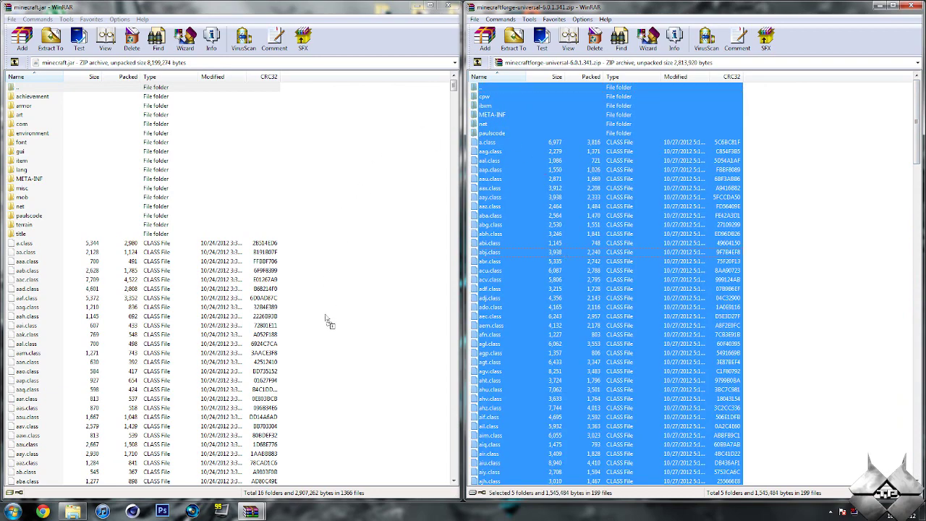
left_click_drag(327, 320, 328, 322)
left_click(249, 333)
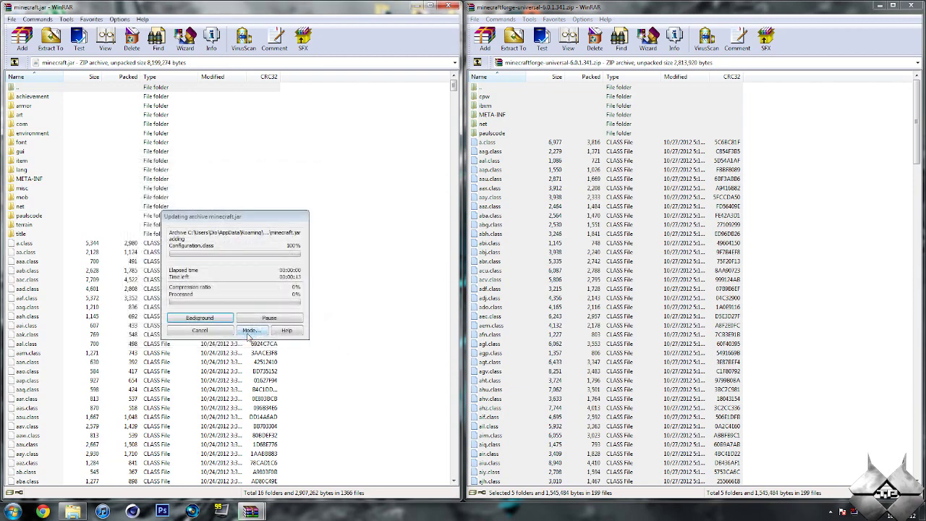
Close the Forge archive and delete the META-INF folder from minecraft.jar.
left_click(914, 7)
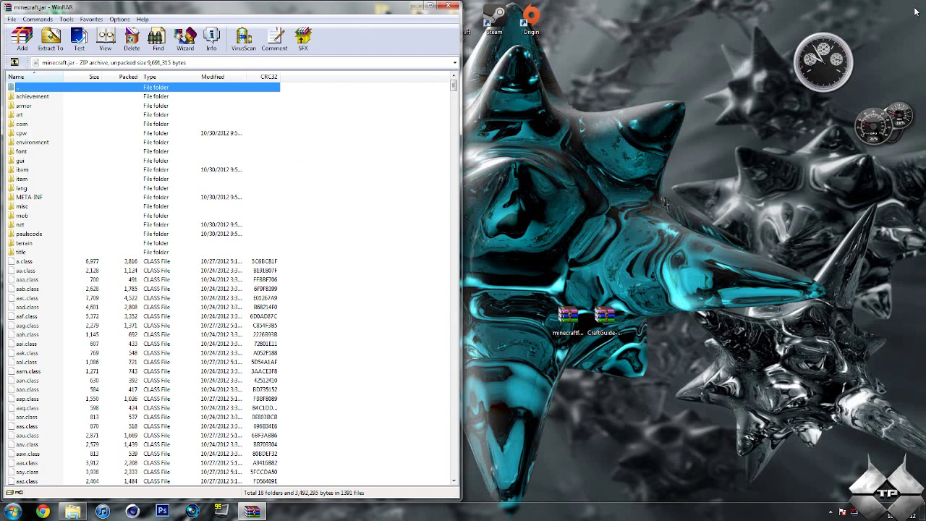
left_click(40, 198)
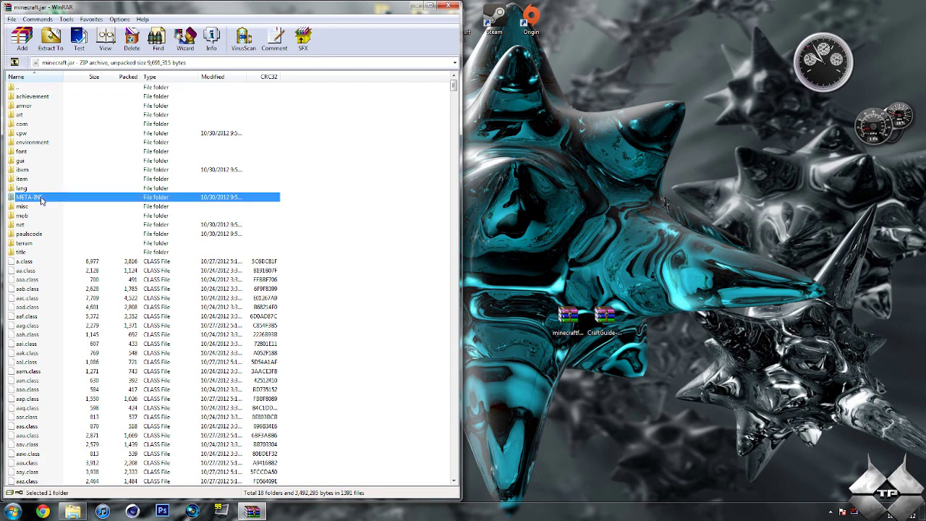
right_click(40, 198)
left_click(85, 260)
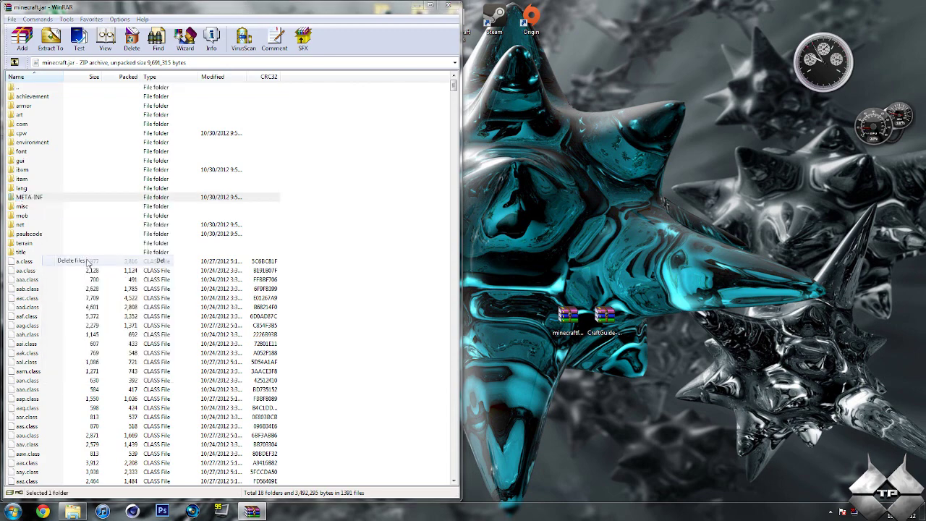
left_click(455, 293)
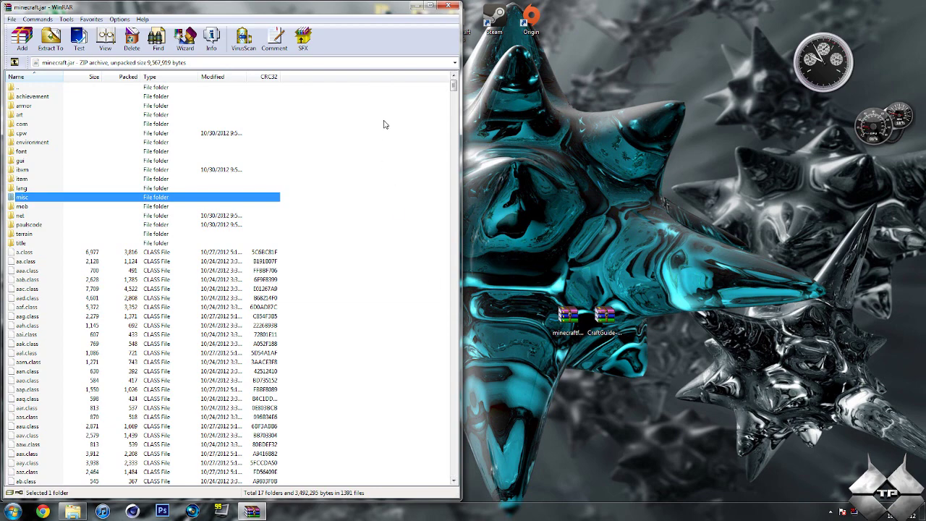
Close minecraft.jar and reopen Explorer at .minecraft, snapped to the left half.
left_click(449, 5)
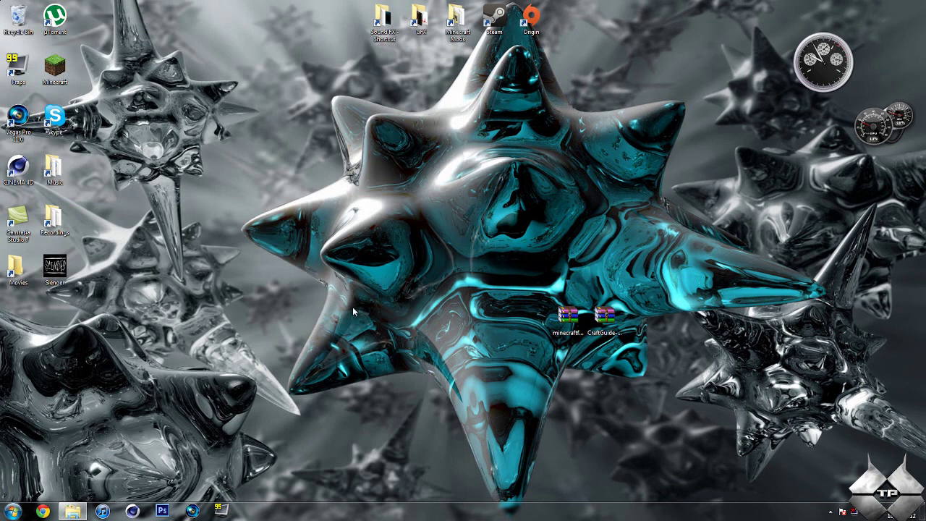
left_click(82, 515)
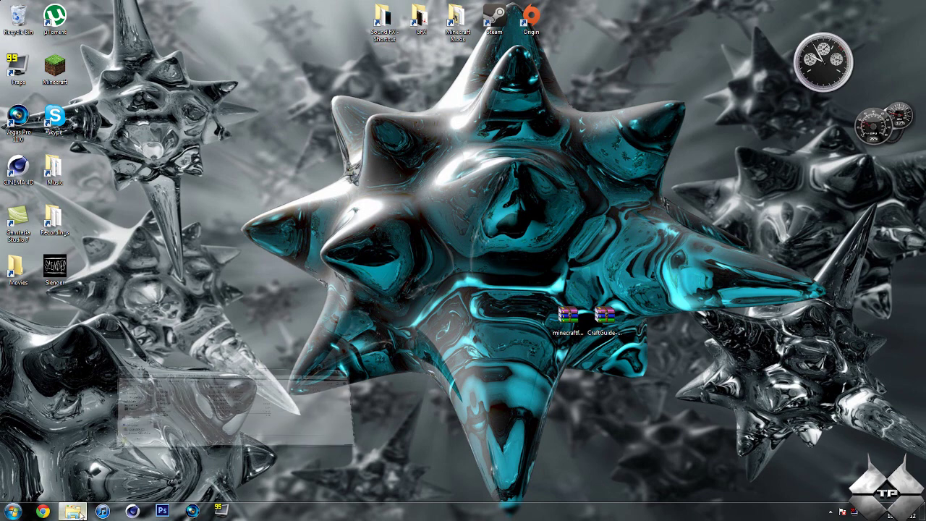
left_click(194, 181)
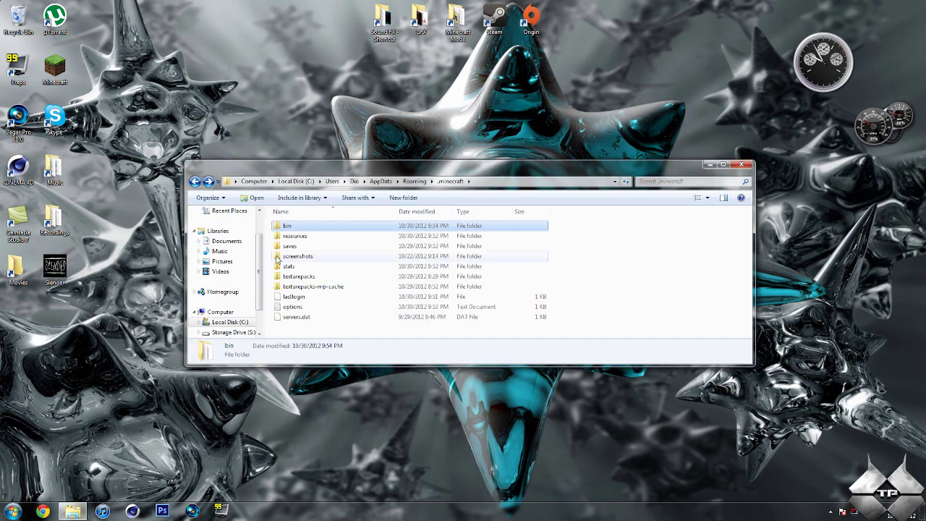
key("super+Left")
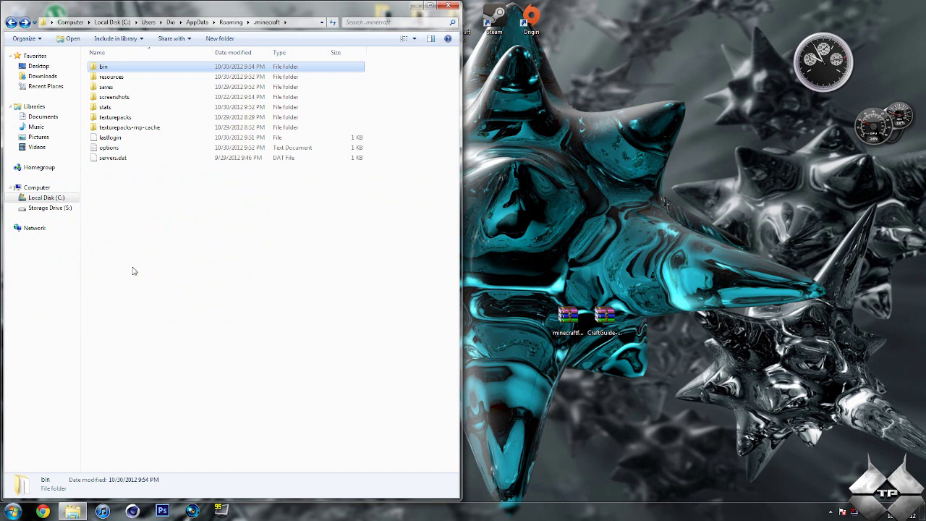
left_click(236, 268)
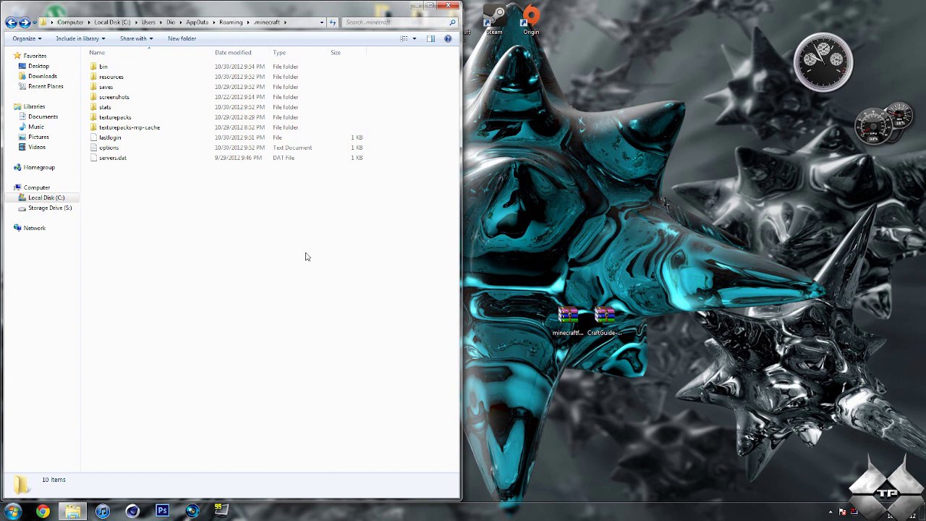
Create a new folder named 'mods' in .minecraft and open it.
right_click(228, 252)
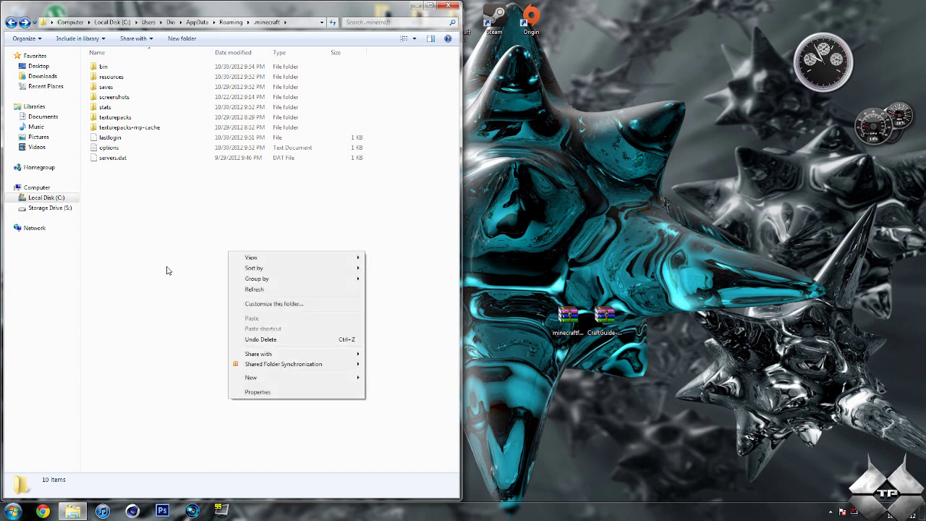
mouse_move(299, 378)
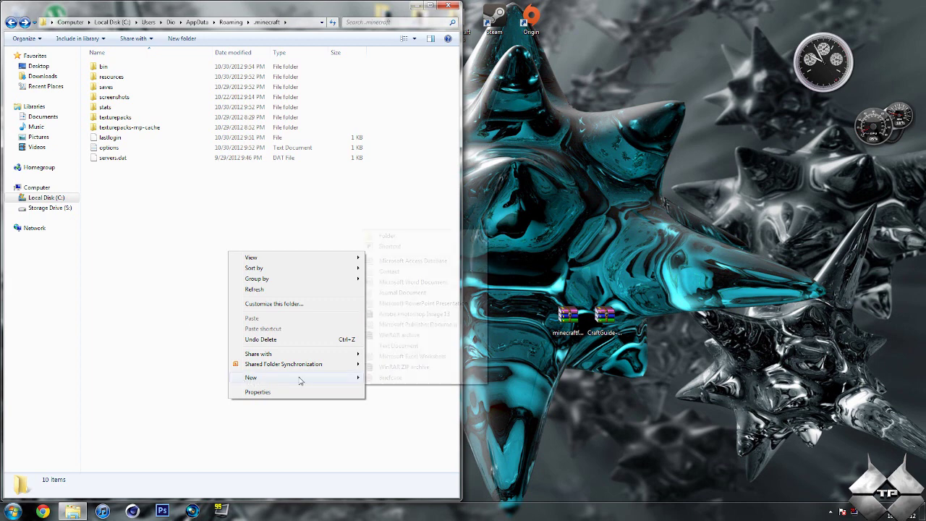
left_click(391, 236)
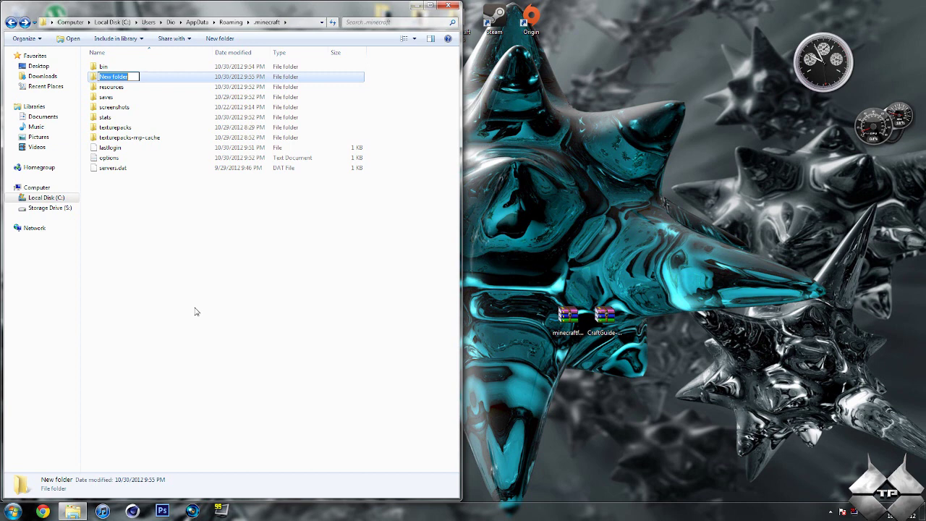
type("mods")
left_click(195, 311)
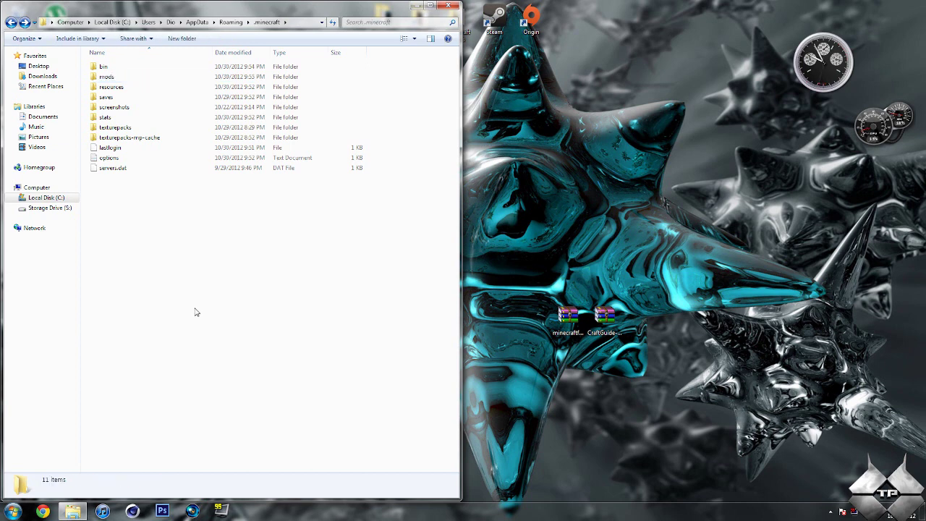
double_click(131, 80)
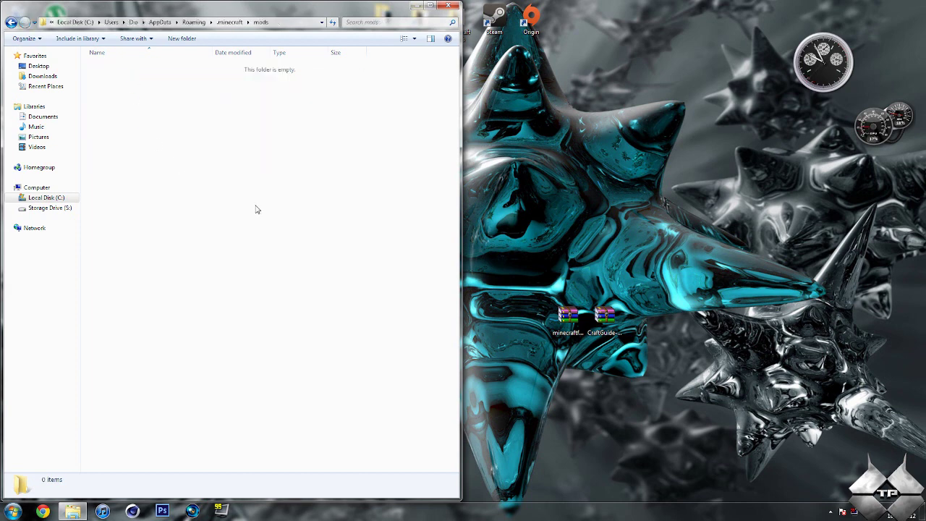
Drag the CraftGuide-1.6.2.6 zip from the desktop into mods, then close Explorer.
left_click(610, 340)
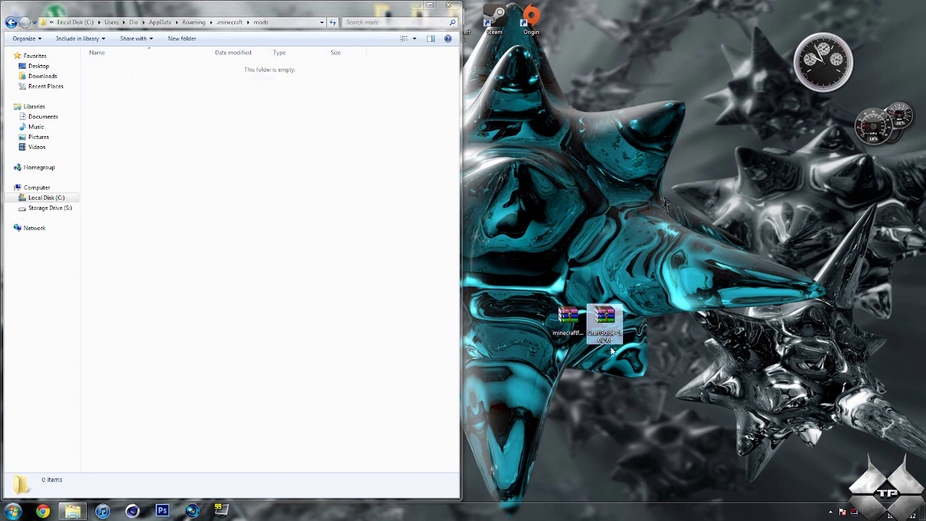
left_click_drag(607, 327, 275, 184)
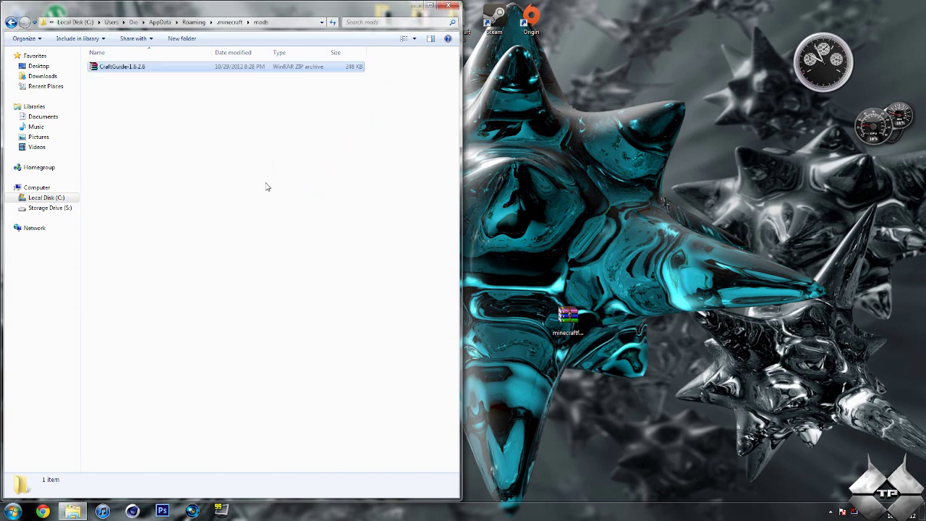
left_click(449, 5)
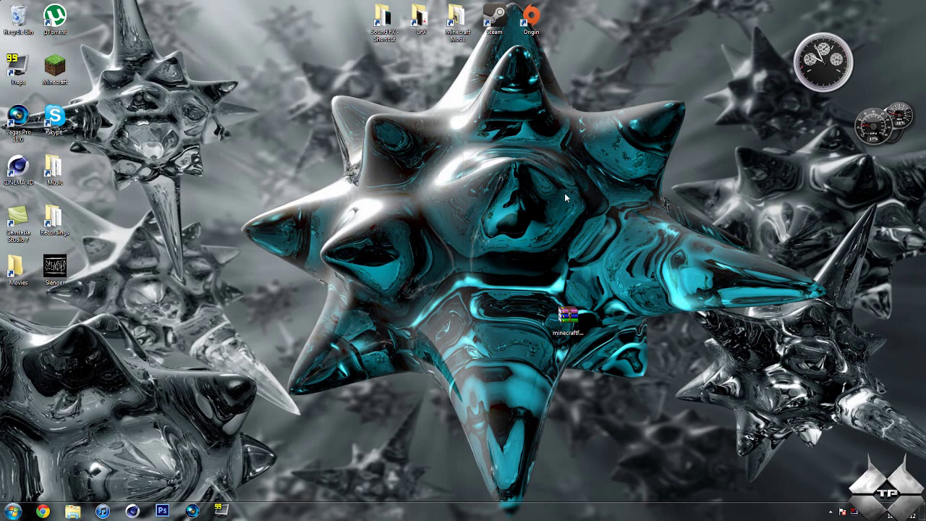